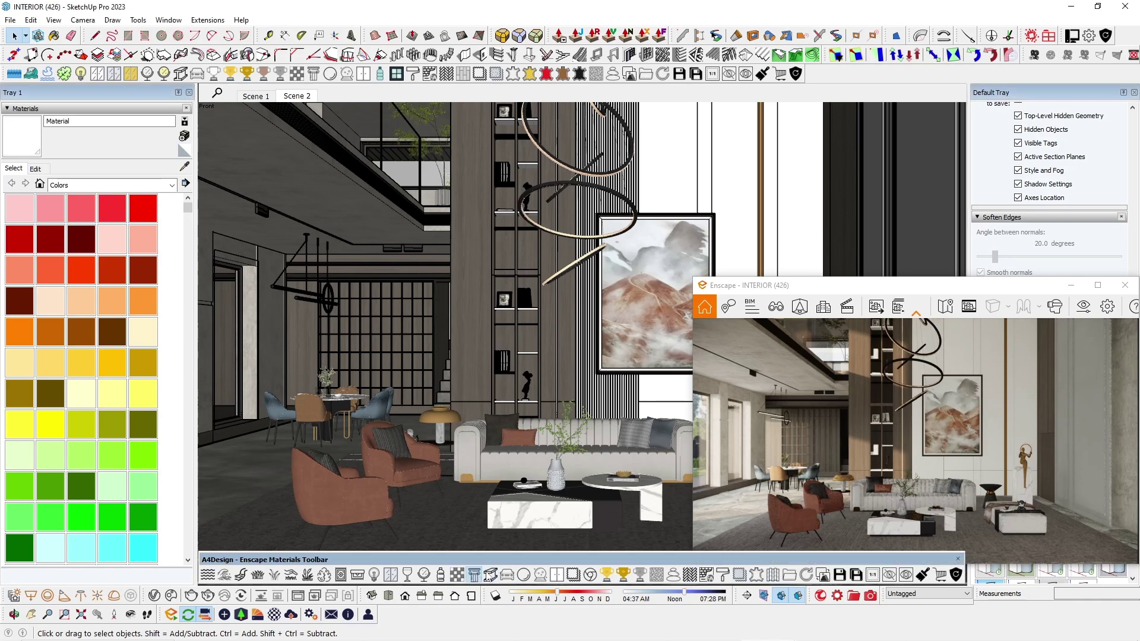
Apply the Marble preset to the coffee tables' white stone and the Polished preset to the black section.
{"action": "left_click", "coordinate": [526, 518]}
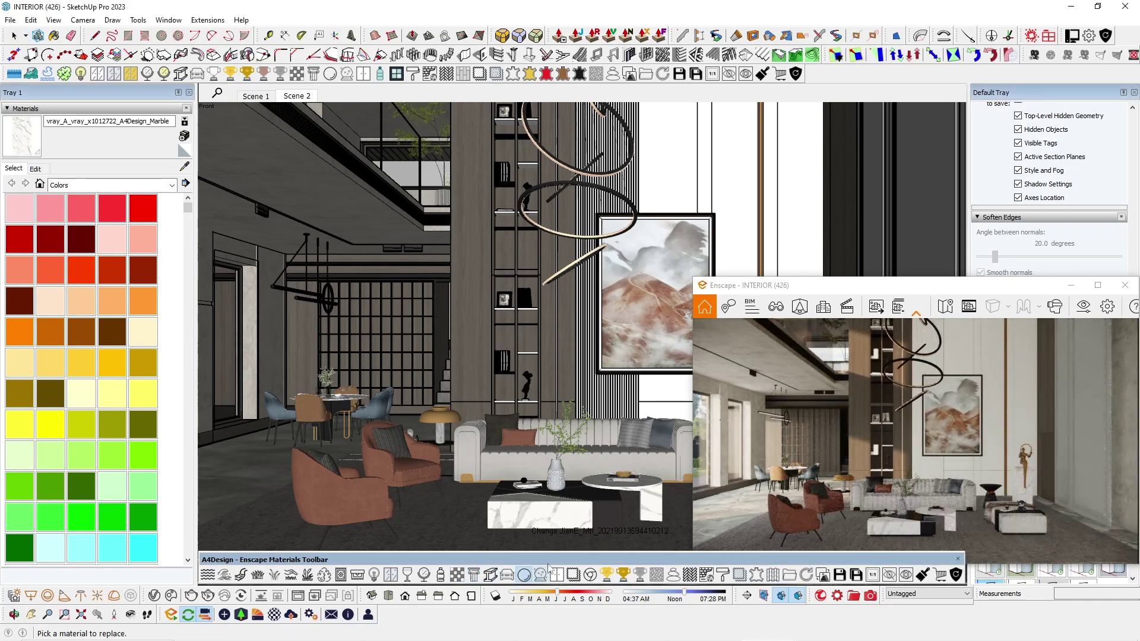
{"action": "left_click", "coordinate": [615, 509]}
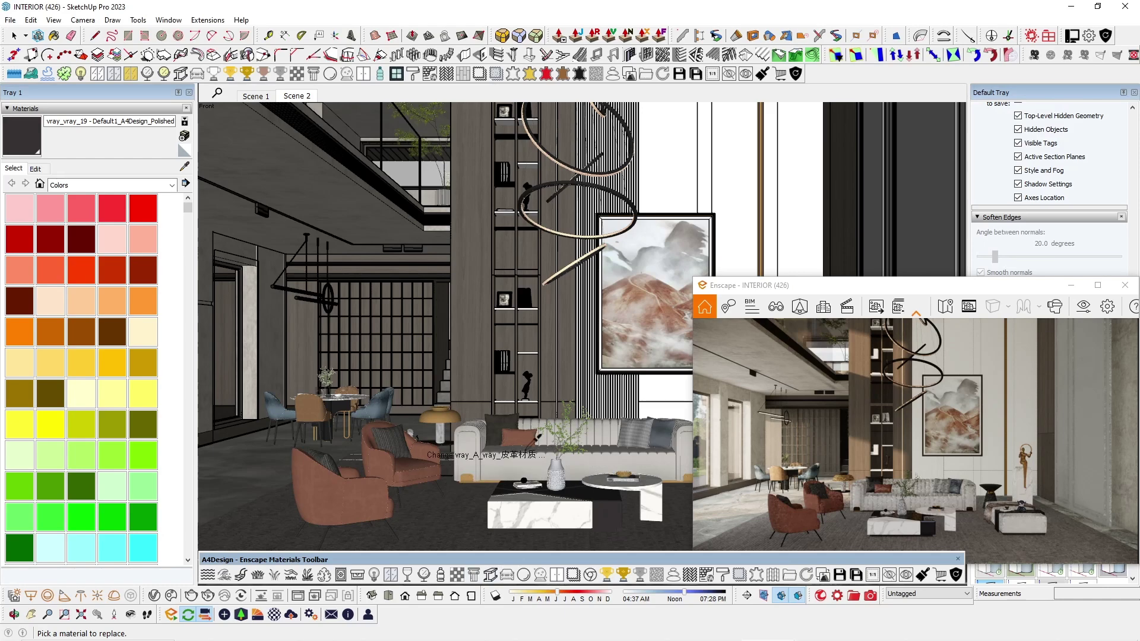
{"action": "left_click", "coordinate": [653, 499]}
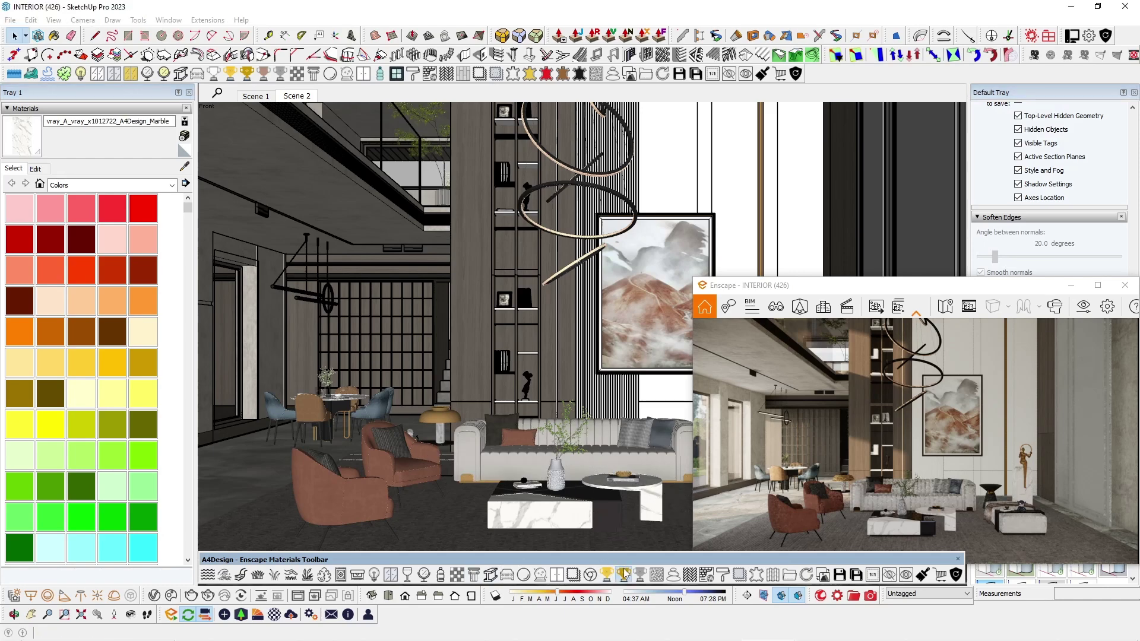
Try the Gold Metal preset on the side table lamp's shade and replace it with Bronze Metal.
{"action": "scroll", "coordinate": [475, 410], "scroll_direction": "up", "scroll_amount": 5}
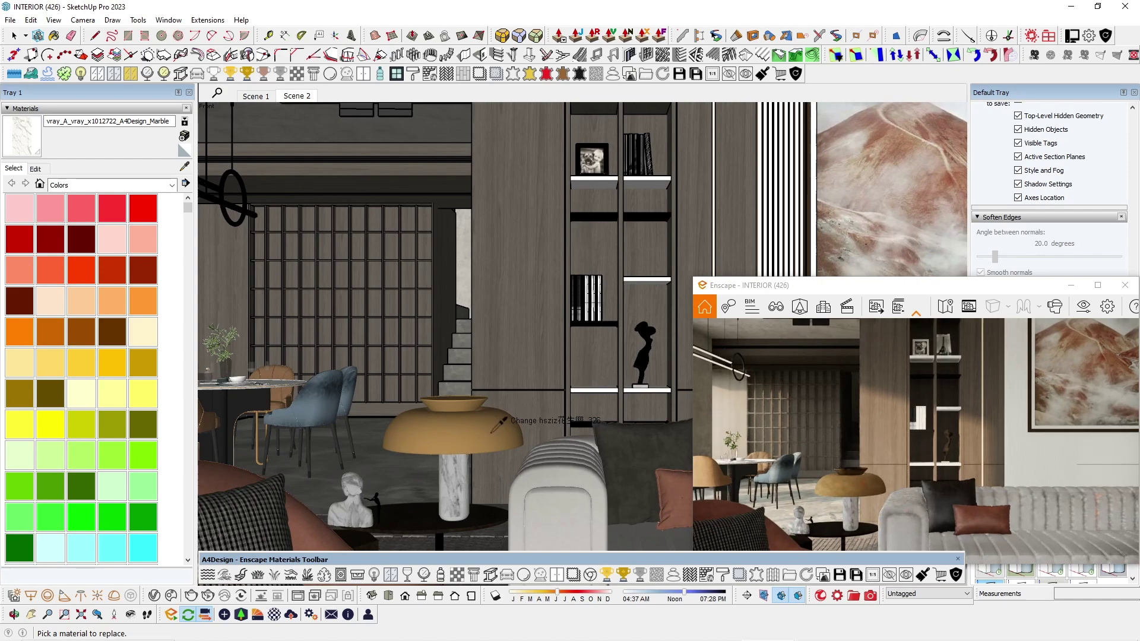
{"action": "left_click", "coordinate": [498, 423]}
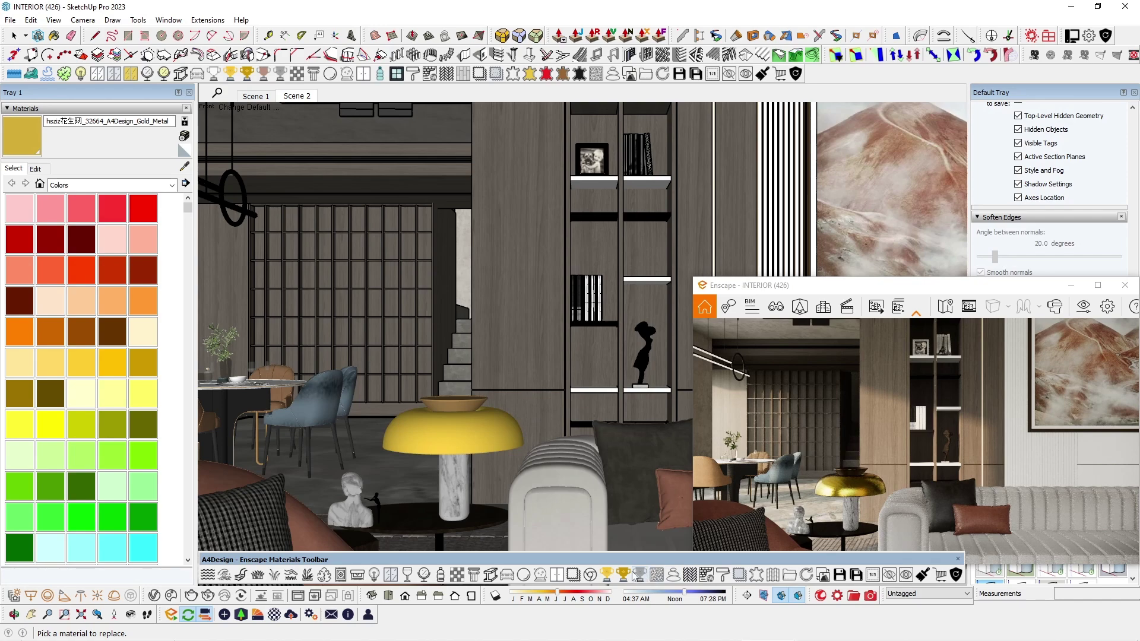
{"action": "left_click", "coordinate": [475, 438]}
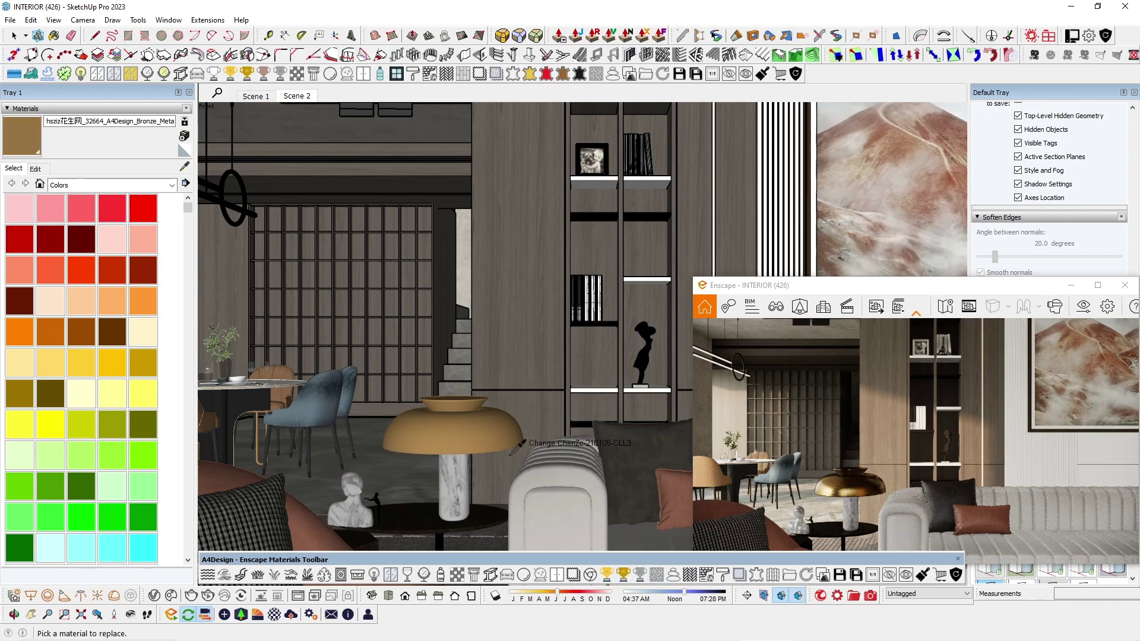
Apply the Marble preset to the staircase and the Ceramic preset to the living and dining area floor.
{"action": "scroll", "coordinate": [517, 445], "scroll_direction": "down", "scroll_amount": 1}
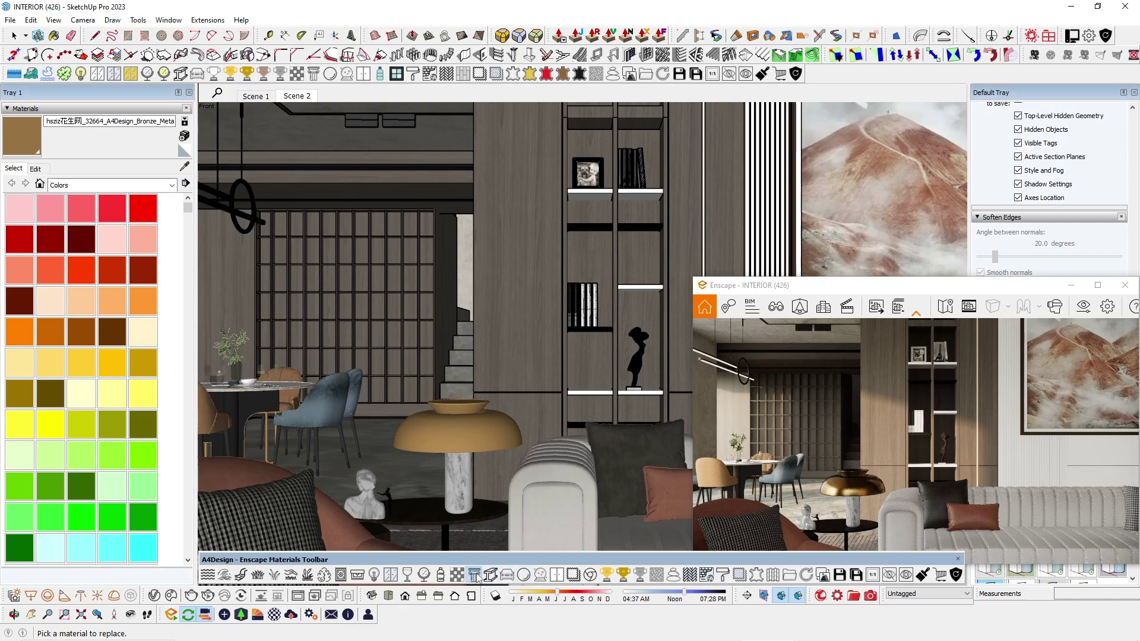
{"action": "scroll", "coordinate": [458, 498], "scroll_direction": "up", "scroll_amount": 5}
{"action": "scroll", "coordinate": [459, 494], "scroll_direction": "down", "scroll_amount": 5}
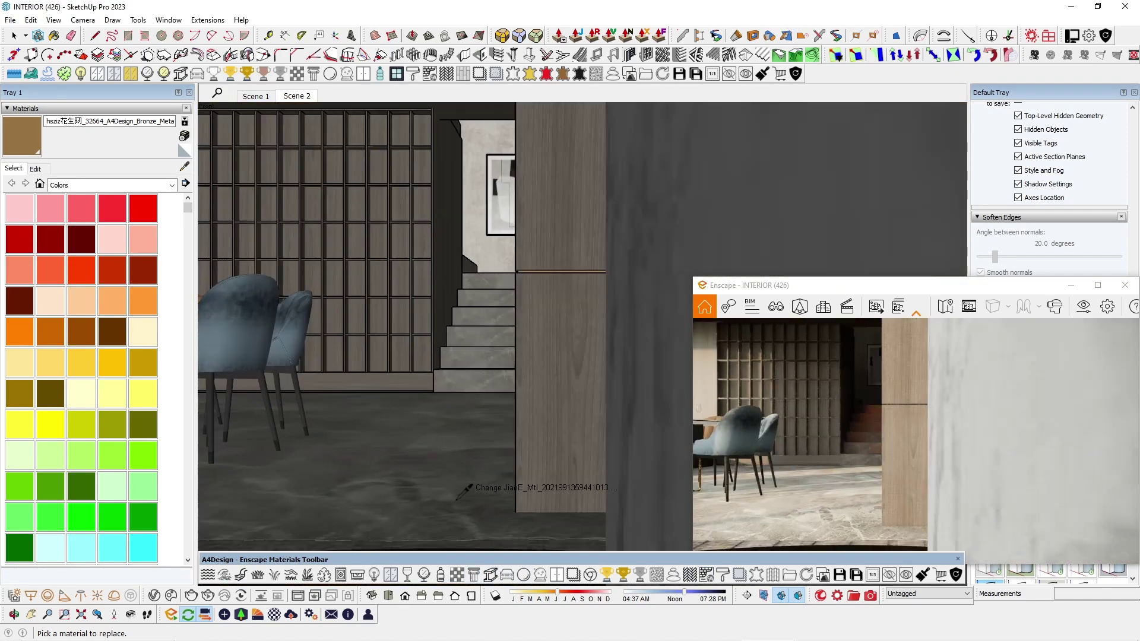
{"action": "left_click", "coordinate": [499, 430]}
{"action": "scroll", "coordinate": [626, 444], "scroll_direction": "down", "scroll_amount": 6}
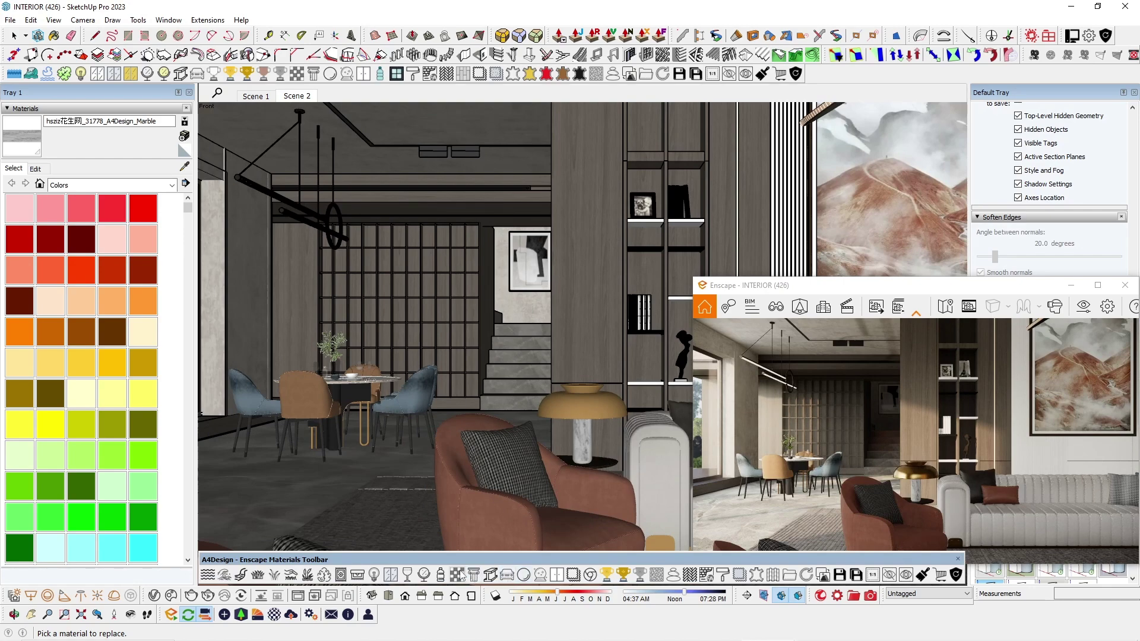
{"action": "left_click", "coordinate": [270, 491]}
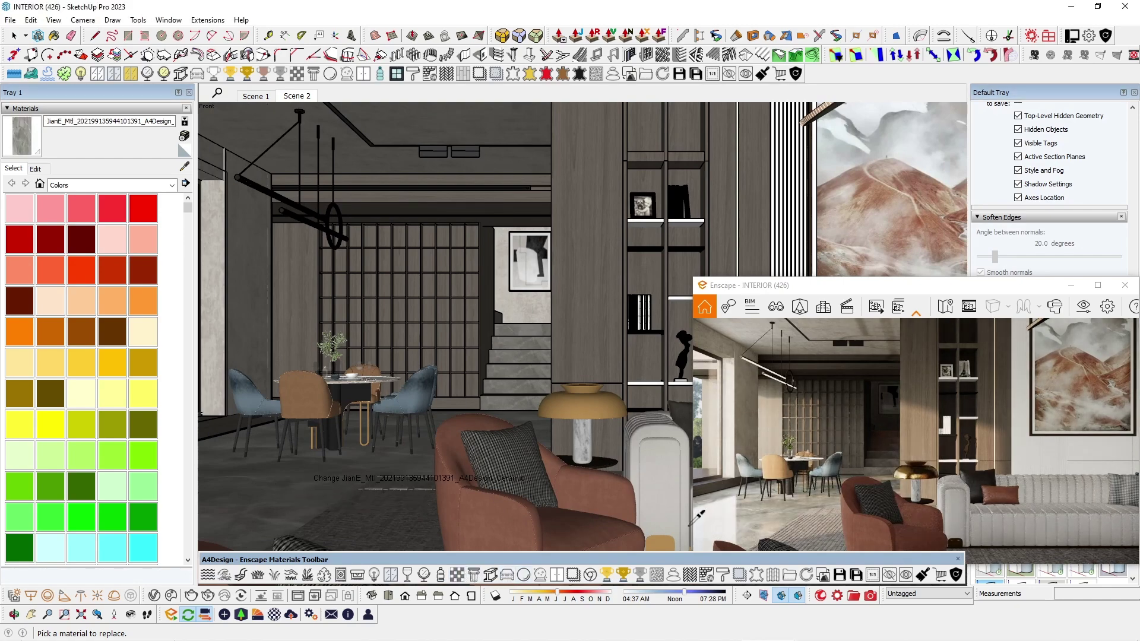
Apply Bronze Metal to the dining chairs' leg tips and Plastic to their black legs and the brown chair upholstery.
{"action": "scroll", "coordinate": [497, 451], "scroll_direction": "up", "scroll_amount": 5}
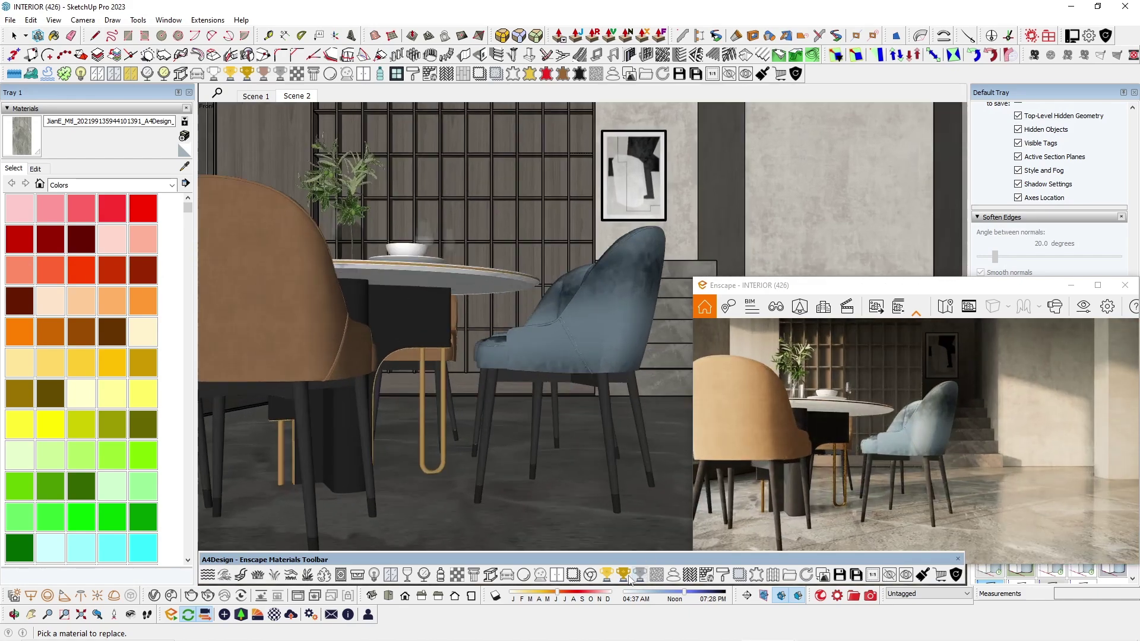
{"action": "left_click", "coordinate": [483, 490]}
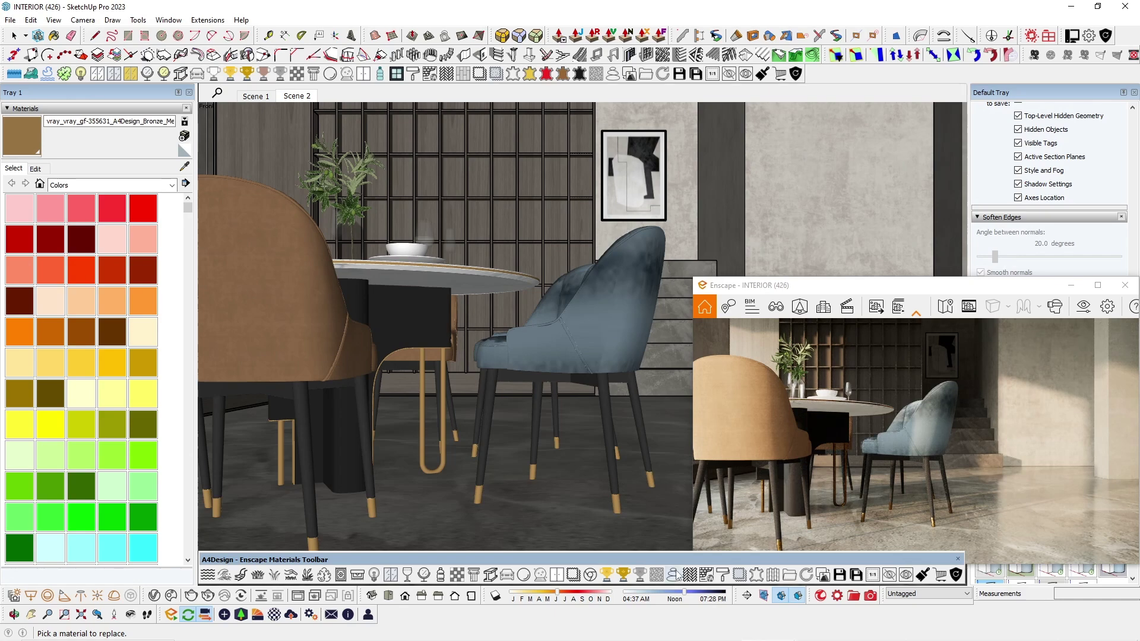
{"action": "left_click", "coordinate": [491, 432]}
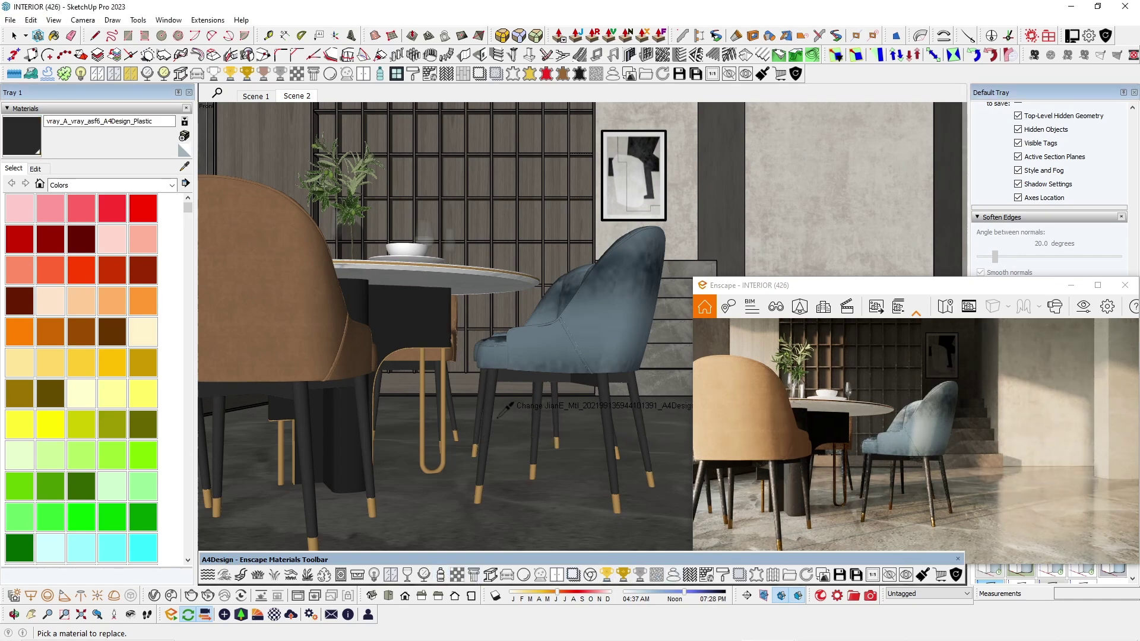
{"action": "left_click", "coordinate": [321, 315]}
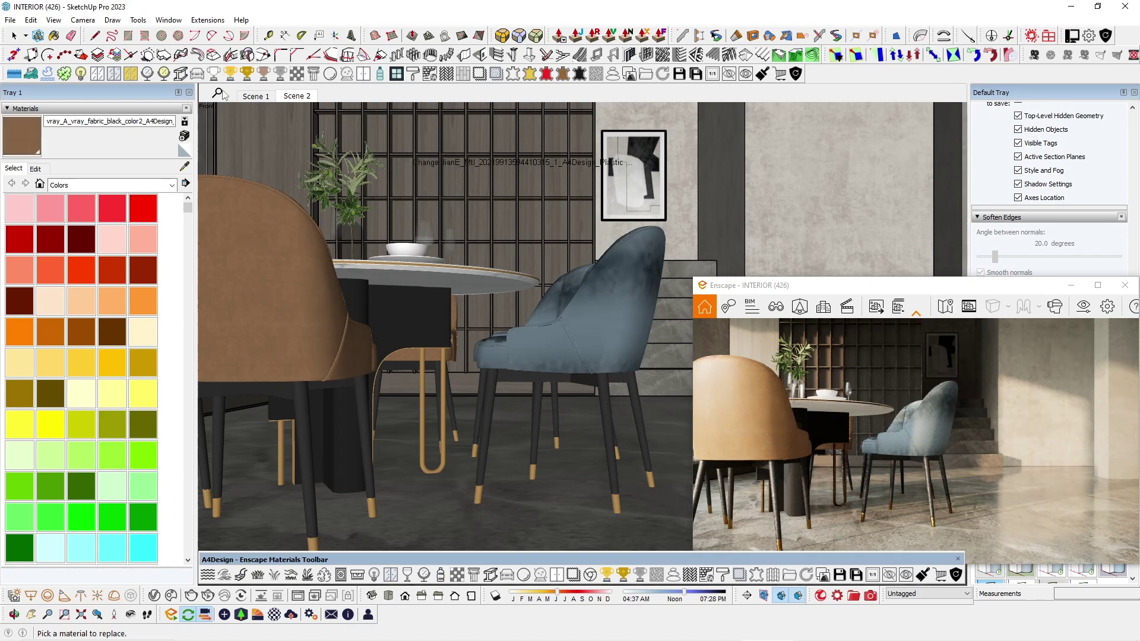
Return to Scene 2 and apply Plastic to the wood wall panelling and Polished to the mountain painting.
{"action": "left_click", "coordinate": [296, 96]}
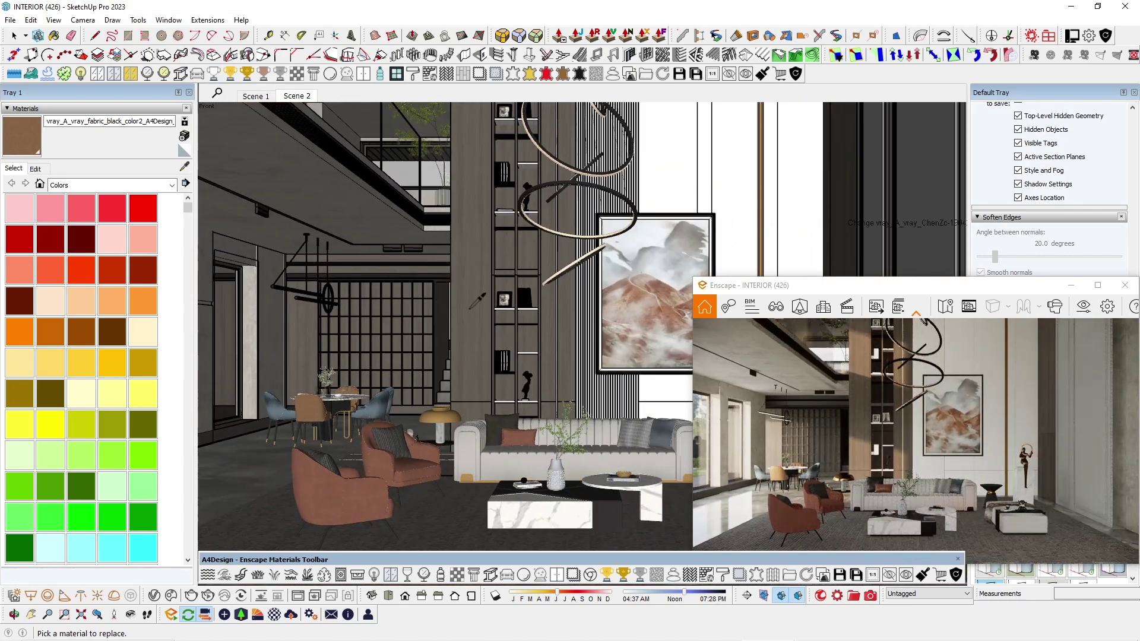
{"action": "left_click", "coordinate": [469, 309]}
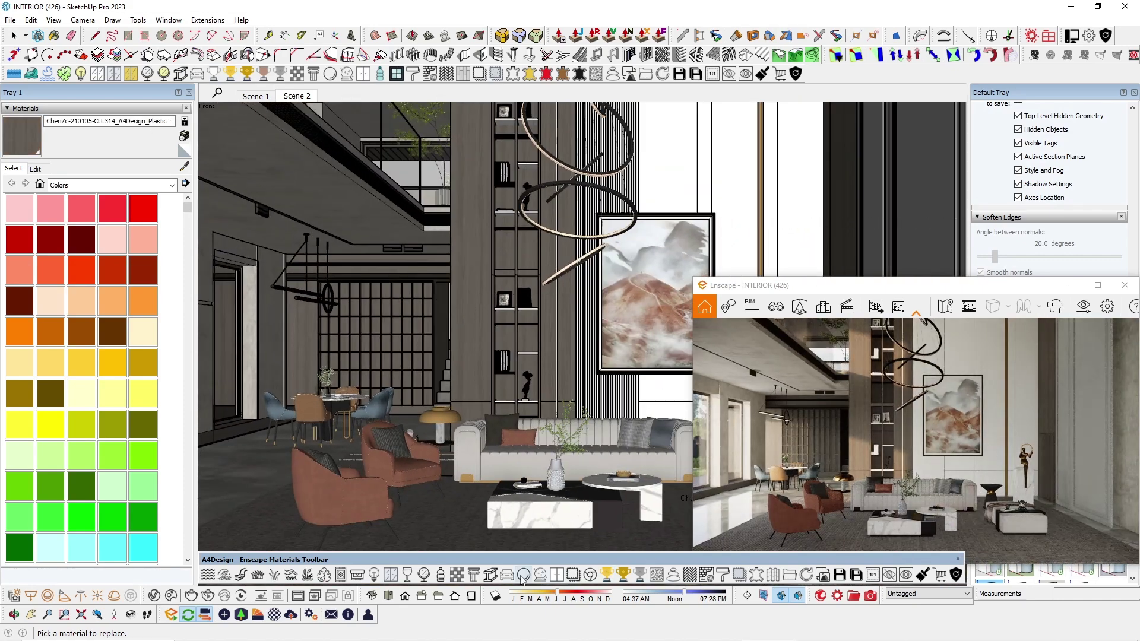
{"action": "left_click", "coordinate": [642, 292]}
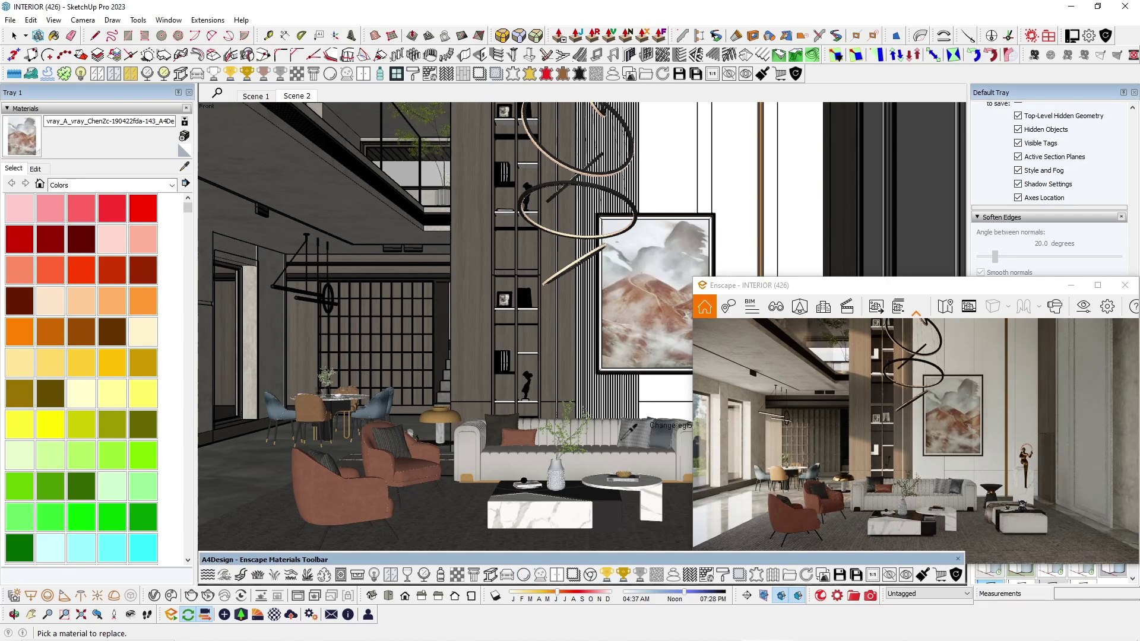
Apply the Bronze Metal preset to the vertical trim strip on the white wall beside the painting.
{"action": "scroll", "coordinate": [647, 252], "scroll_direction": "up", "scroll_amount": 3}
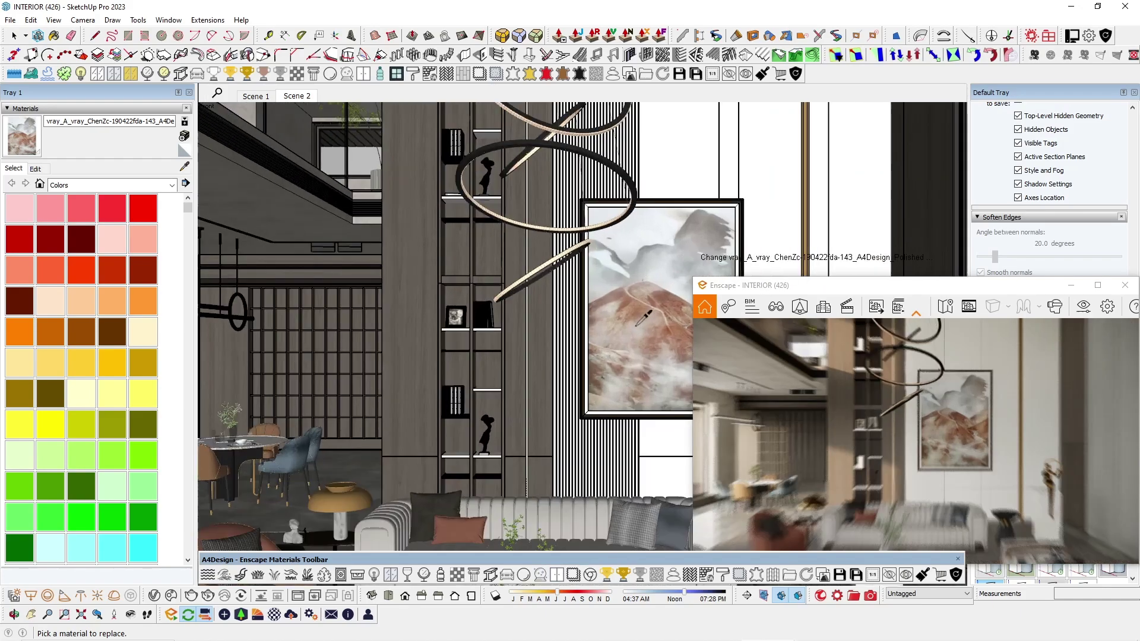
{"action": "mouse_move", "coordinate": [583, 335]}
{"action": "middle_mouse_down"}
{"action": "mouse_move", "coordinate": [720, 334]}
{"action": "mouse_move", "coordinate": [545, 351]}
{"action": "middle_mouse_up"}
{"action": "scroll", "coordinate": [552, 333], "scroll_direction": "up", "scroll_amount": 3}
{"action": "scroll", "coordinate": [580, 313], "scroll_direction": "up", "scroll_amount": 4}
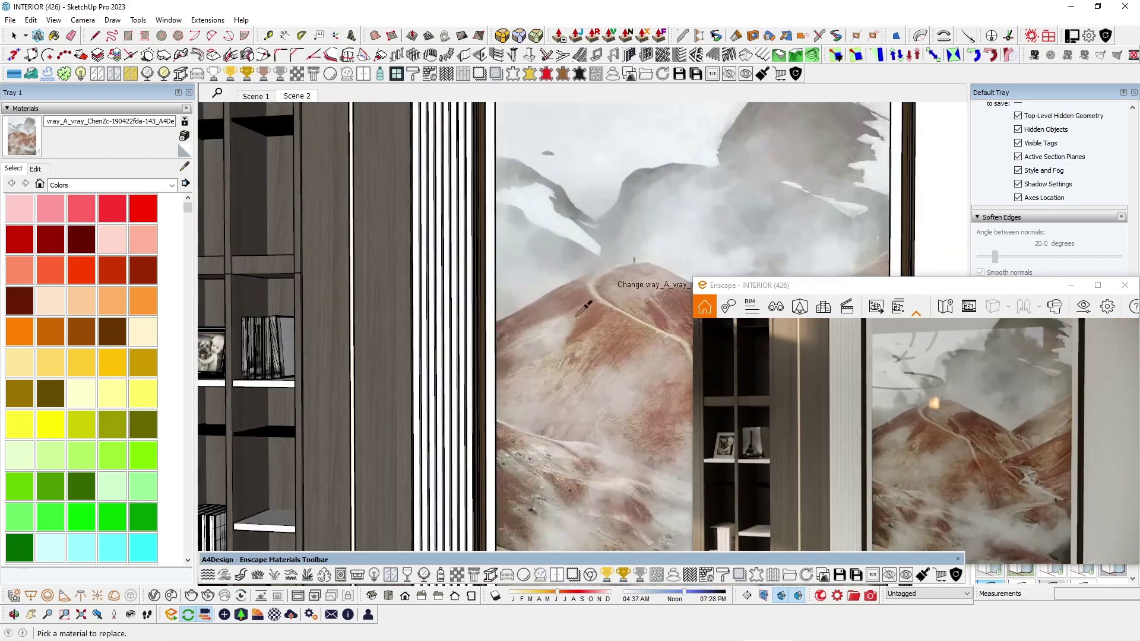
{"action": "mouse_move", "coordinate": [580, 315]}
{"action": "middle_mouse_down"}
{"action": "mouse_move", "coordinate": [479, 327]}
{"action": "mouse_move", "coordinate": [458, 318]}
{"action": "mouse_move", "coordinate": [543, 303]}
{"action": "middle_mouse_up"}
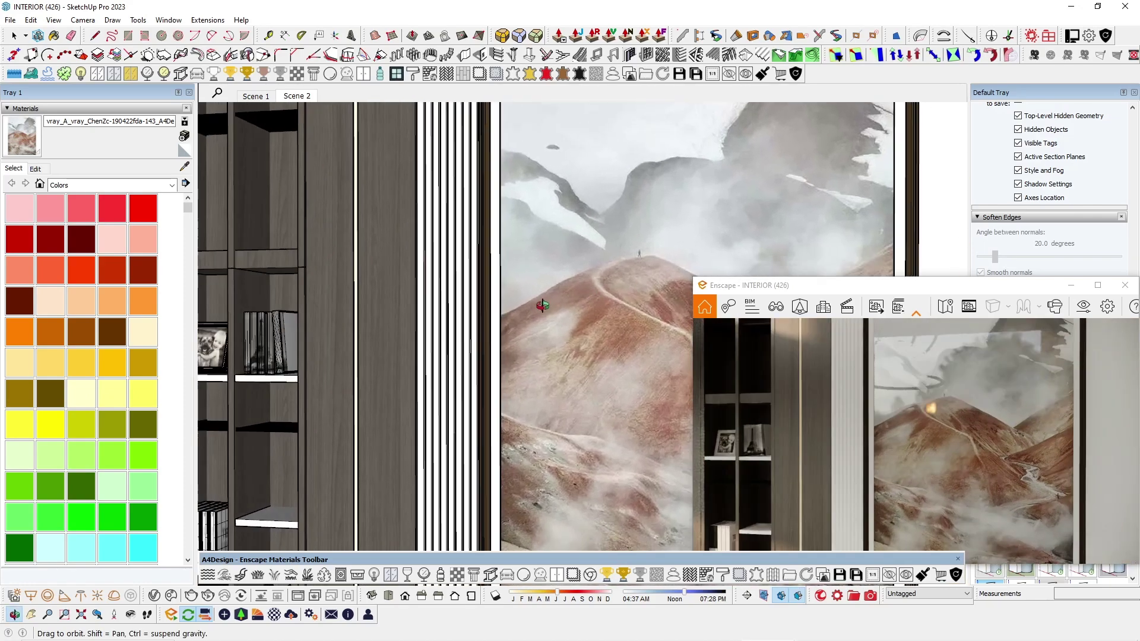
{"action": "scroll", "coordinate": [549, 276], "scroll_direction": "down", "scroll_amount": 6}
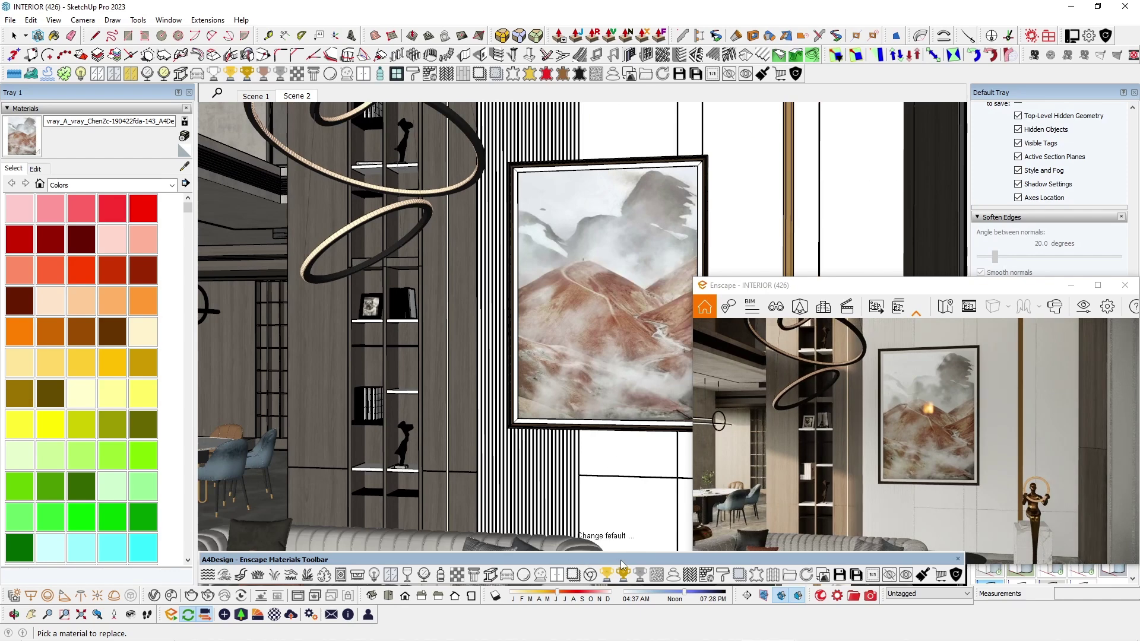
{"action": "scroll", "coordinate": [796, 189], "scroll_direction": "up", "scroll_amount": 5}
{"action": "scroll", "coordinate": [790, 188], "scroll_direction": "up", "scroll_amount": 2}
{"action": "left_click", "coordinate": [788, 192]}
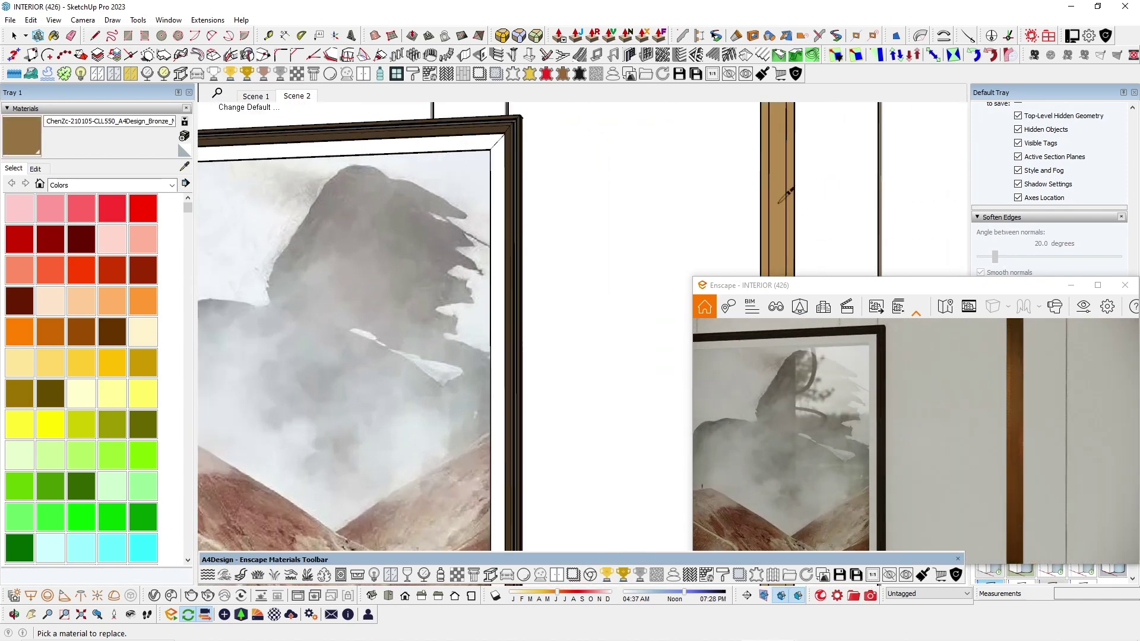
Apply the Polished preset to the white wall panels around the painting.
{"action": "scroll", "coordinate": [790, 179], "scroll_direction": "down", "scroll_amount": 6}
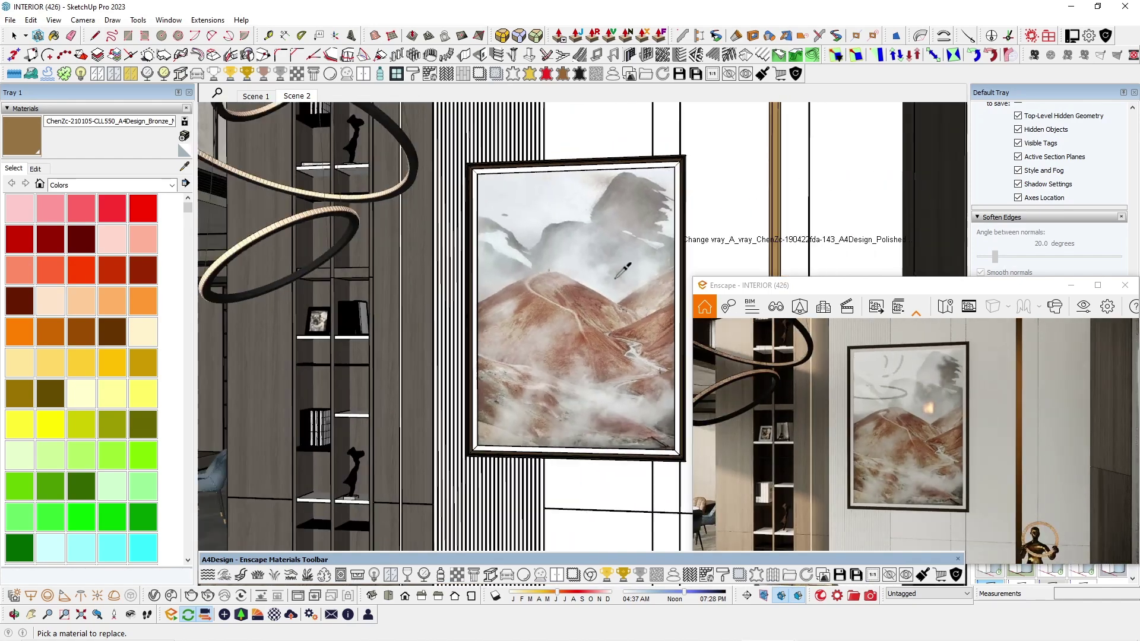
{"action": "scroll", "coordinate": [616, 278], "scroll_direction": "down", "scroll_amount": 2}
{"action": "middle_click_drag", "start_coordinate": [616, 272], "coordinate": [663, 267]}
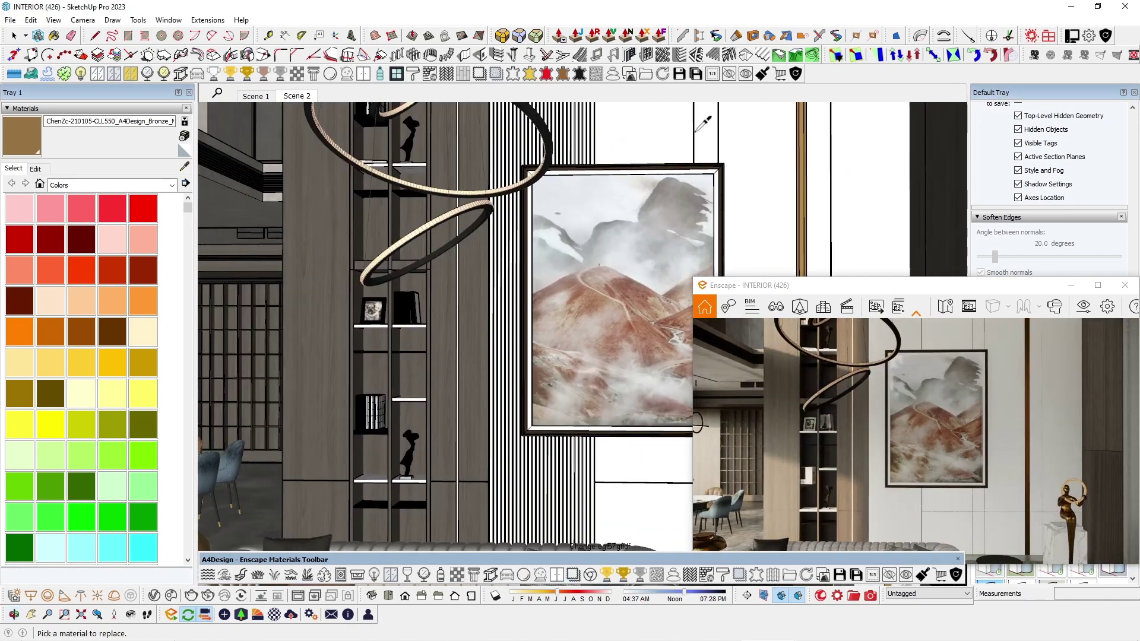
{"action": "left_click", "coordinate": [747, 147]}
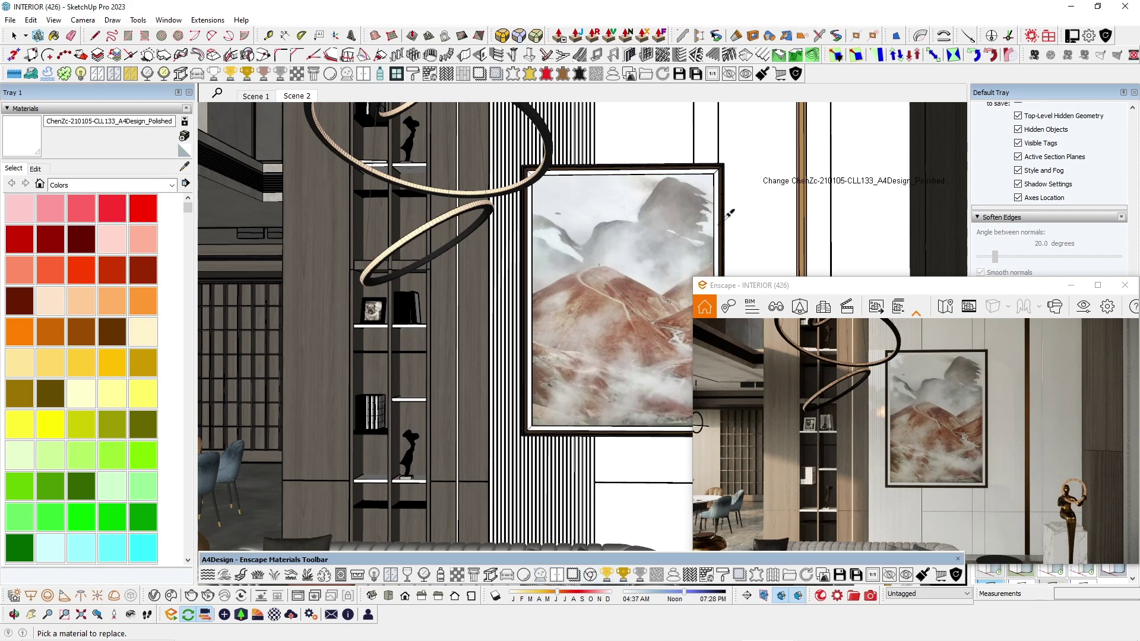
Try the Glazing preset on the white wall panels and return them to Polished.
{"action": "left_click", "coordinate": [742, 201]}
{"action": "mouse_move", "coordinate": [742, 200]}
{"action": "middle_mouse_down"}
{"action": "mouse_move", "coordinate": [499, 281]}
{"action": "mouse_move", "coordinate": [570, 368]}
{"action": "mouse_move", "coordinate": [624, 476]}
{"action": "middle_mouse_up"}
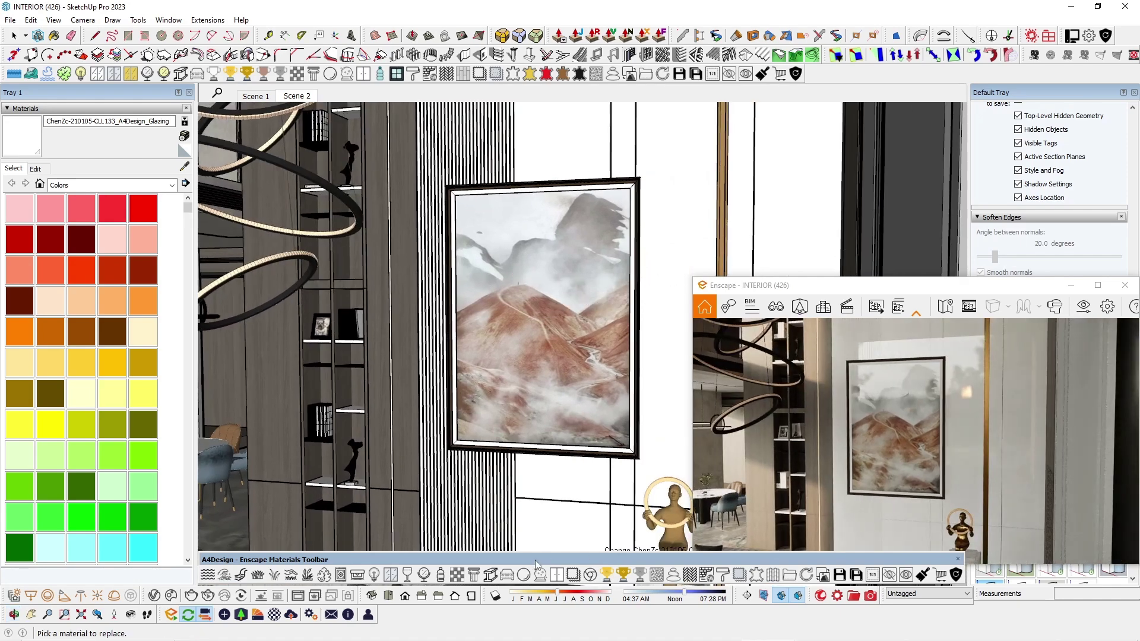
{"action": "left_click", "coordinate": [666, 189]}
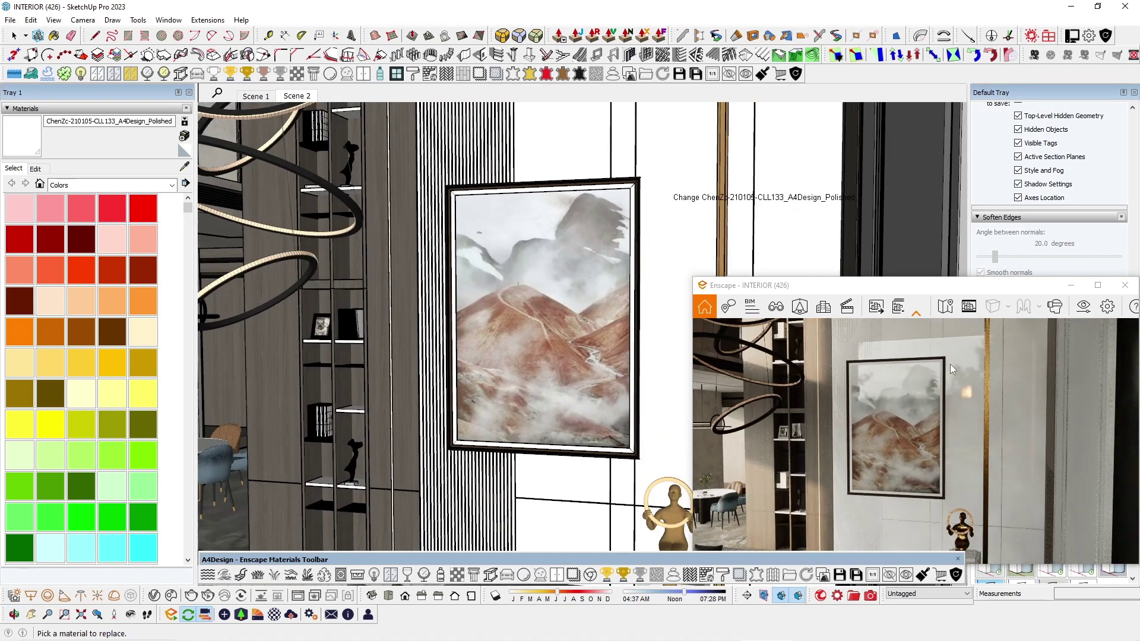
Apply the Emissive preset to the ring pendant's light strip and the Plastic preset to its black frame.
{"action": "middle_click_drag", "start_coordinate": [529, 206], "coordinate": [581, 217]}
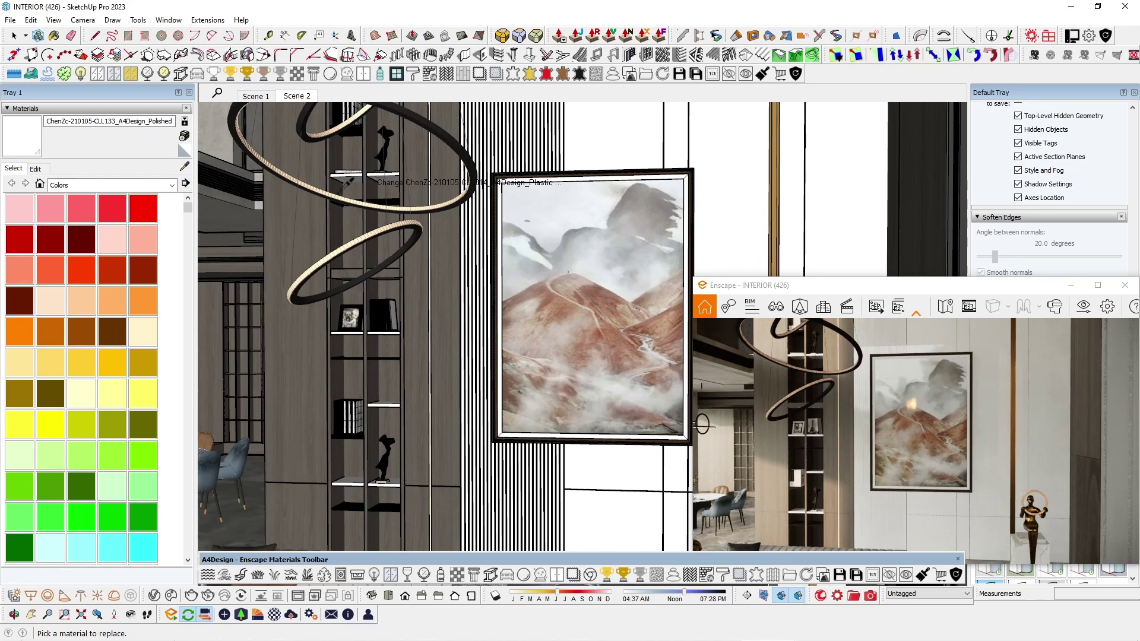
{"action": "scroll", "coordinate": [400, 206], "scroll_direction": "up", "scroll_amount": 3}
{"action": "scroll", "coordinate": [406, 202], "scroll_direction": "up", "scroll_amount": 5}
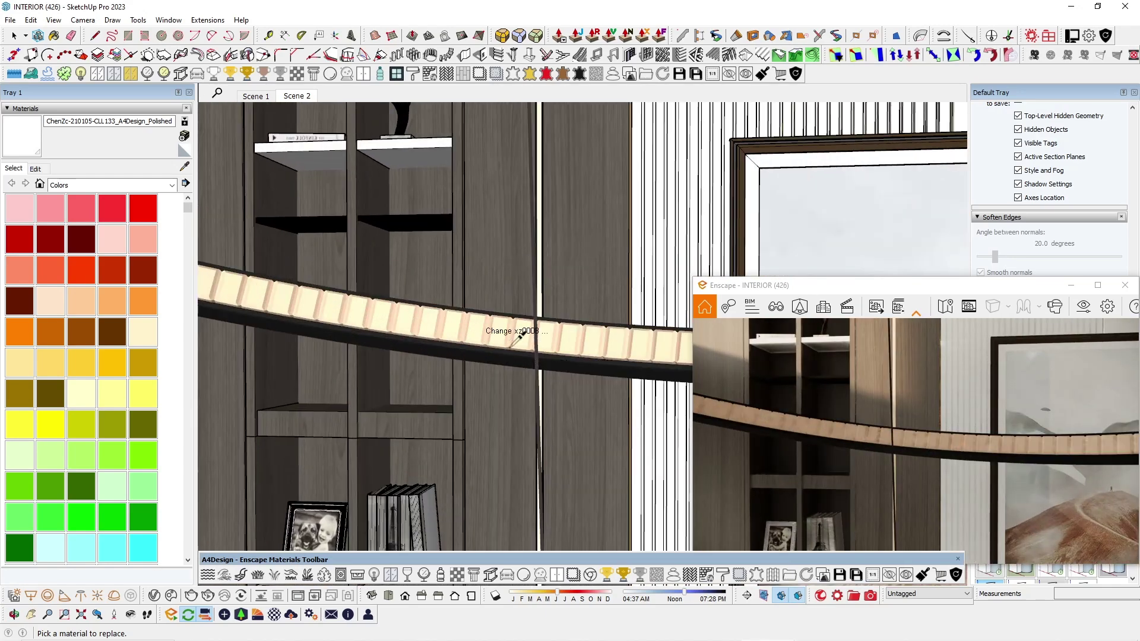
{"action": "left_click", "coordinate": [371, 577]}
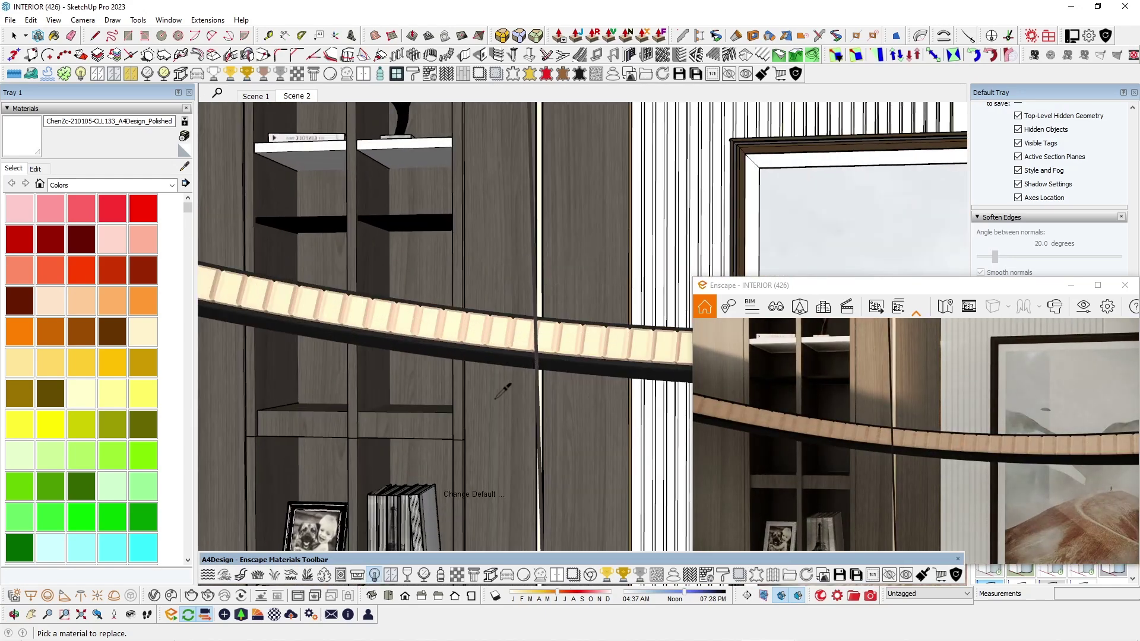
{"action": "left_click", "coordinate": [456, 318]}
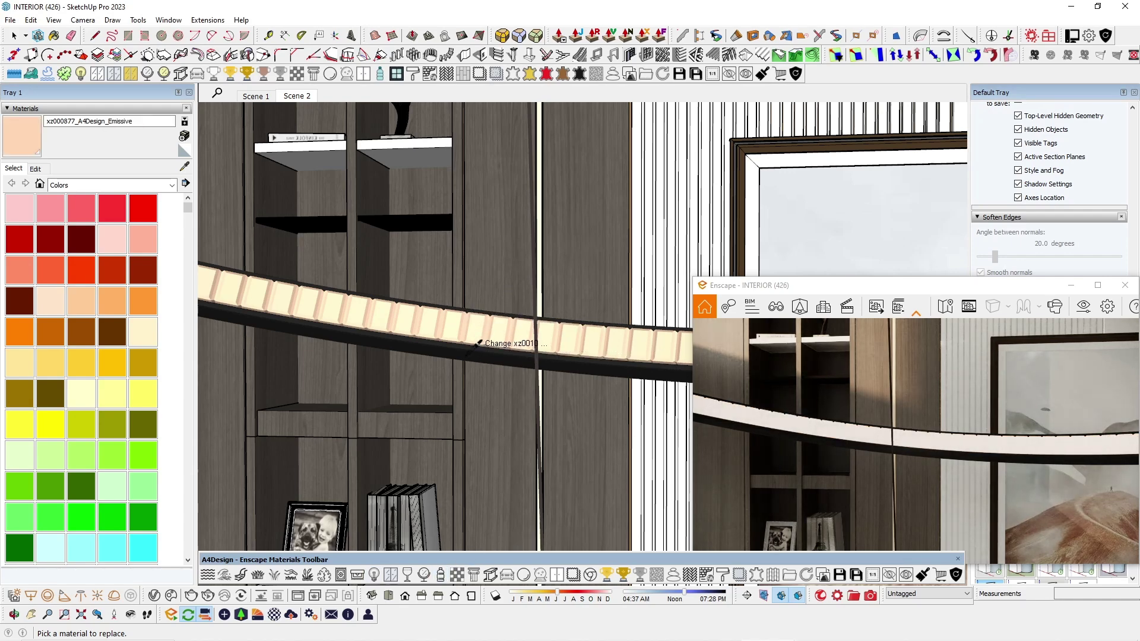
{"action": "left_click", "coordinate": [478, 343]}
Return to Scene 2 and examine the coffee tables, vase and sofa up close.
{"action": "left_click", "coordinate": [295, 97]}
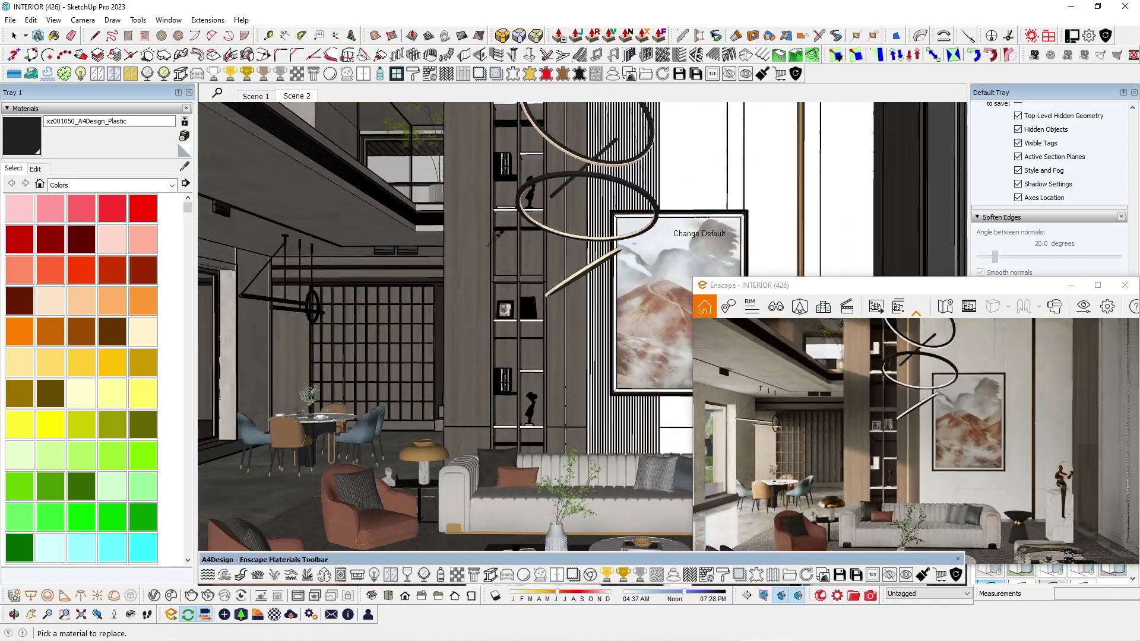
{"action": "scroll", "coordinate": [441, 400], "scroll_direction": "down", "scroll_amount": 4}
{"action": "scroll", "coordinate": [473, 455], "scroll_direction": "up", "scroll_amount": 6}
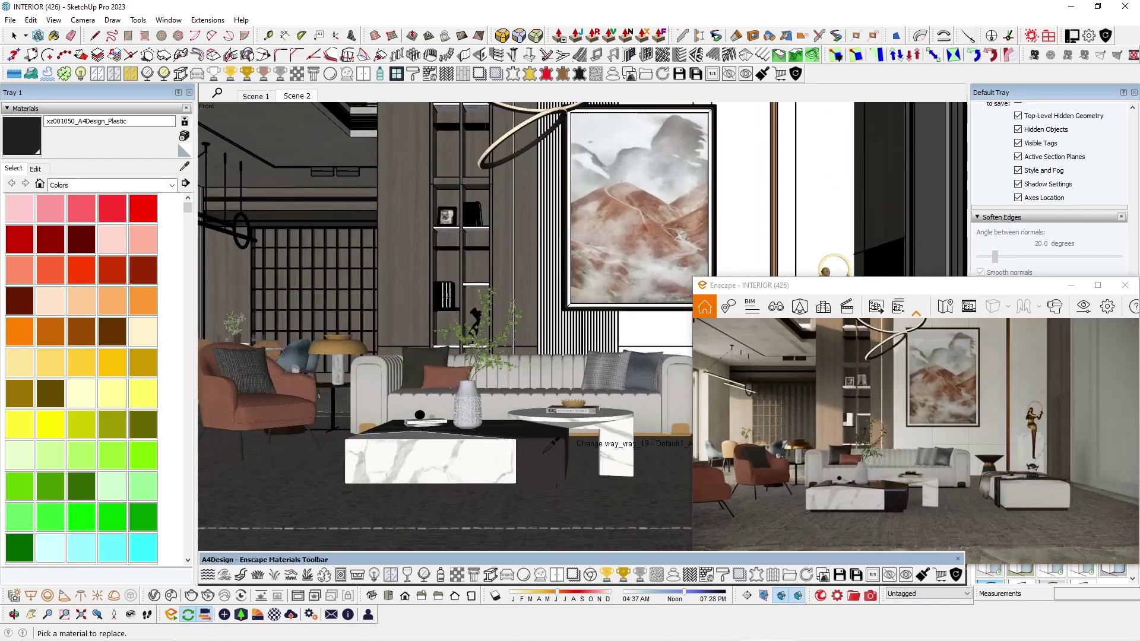
{"action": "scroll", "coordinate": [555, 445], "scroll_direction": "up", "scroll_amount": 8}
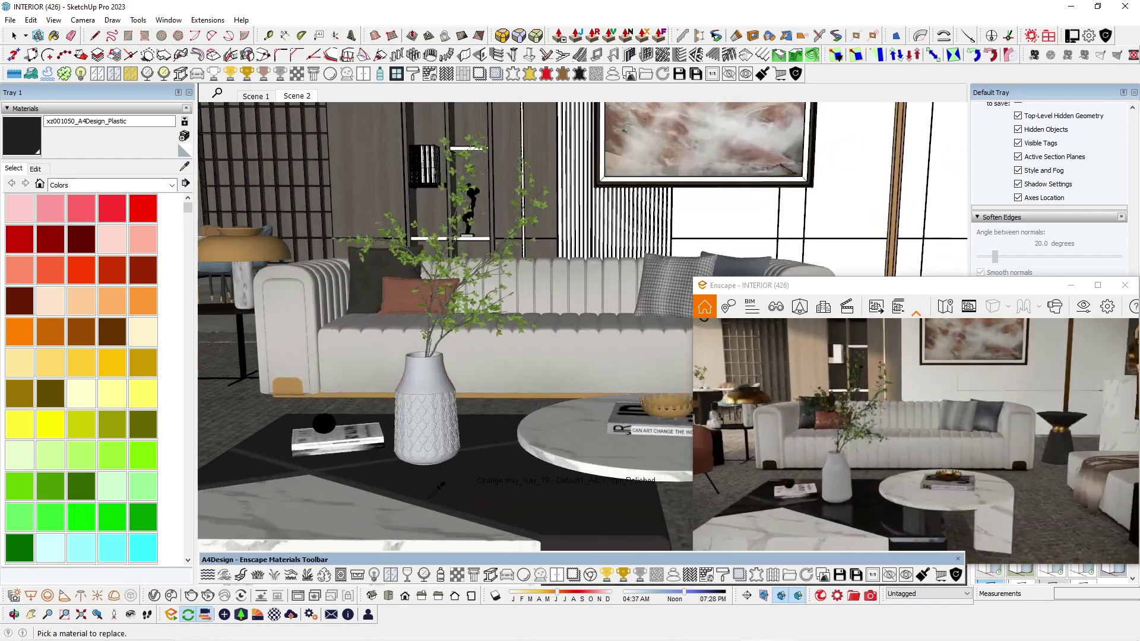
{"action": "scroll", "coordinate": [441, 486], "scroll_direction": "up", "scroll_amount": 5}
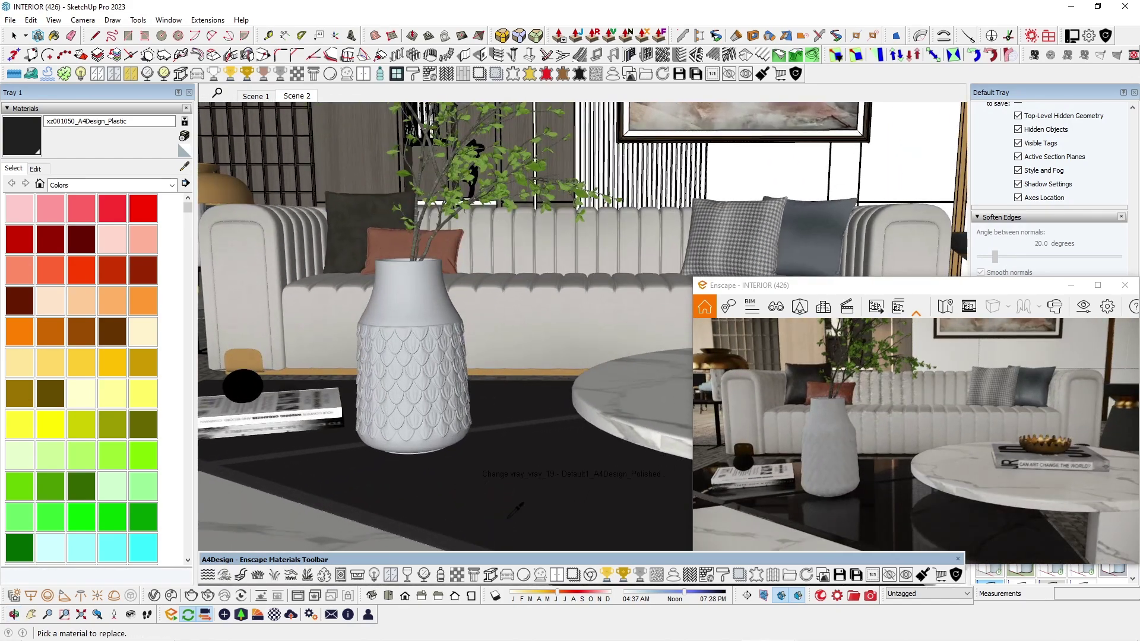
Apply the Glass preset to the vase on the black coffee table and check it from several distances.
{"action": "left_click", "coordinate": [407, 319]}
{"action": "mouse_move", "coordinate": [431, 377]}
{"action": "middle_mouse_down"}
{"action": "mouse_move", "coordinate": [295, 332]}
{"action": "mouse_move", "coordinate": [318, 359]}
{"action": "middle_mouse_up"}
{"action": "scroll", "coordinate": [309, 331], "scroll_direction": "up", "scroll_amount": 5}
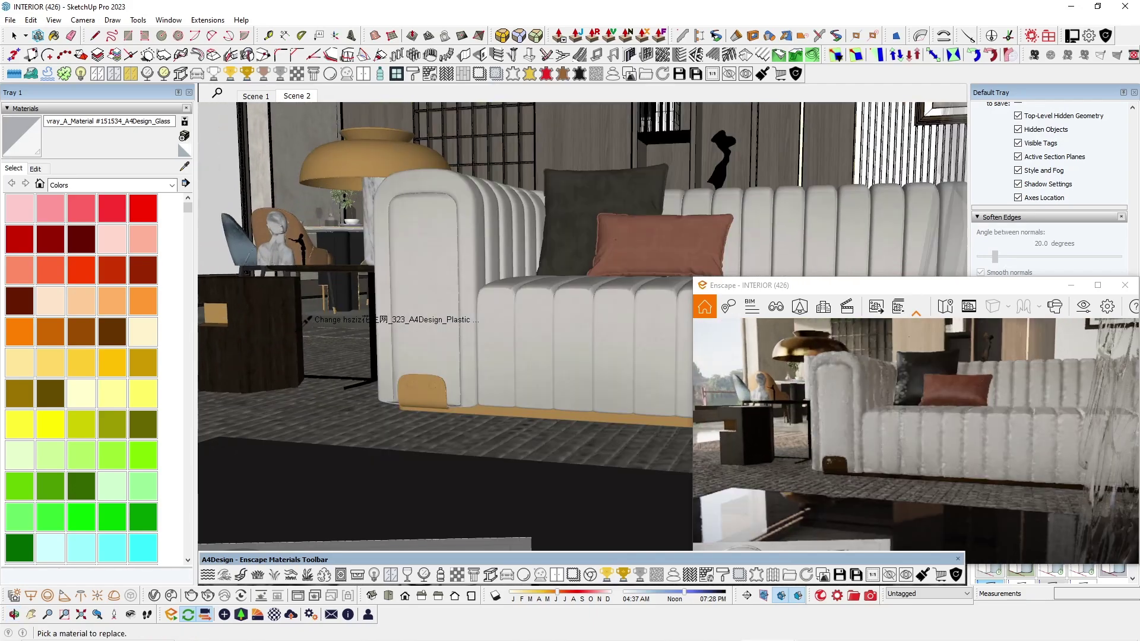
{"action": "scroll", "coordinate": [385, 322], "scroll_direction": "down", "scroll_amount": 5}
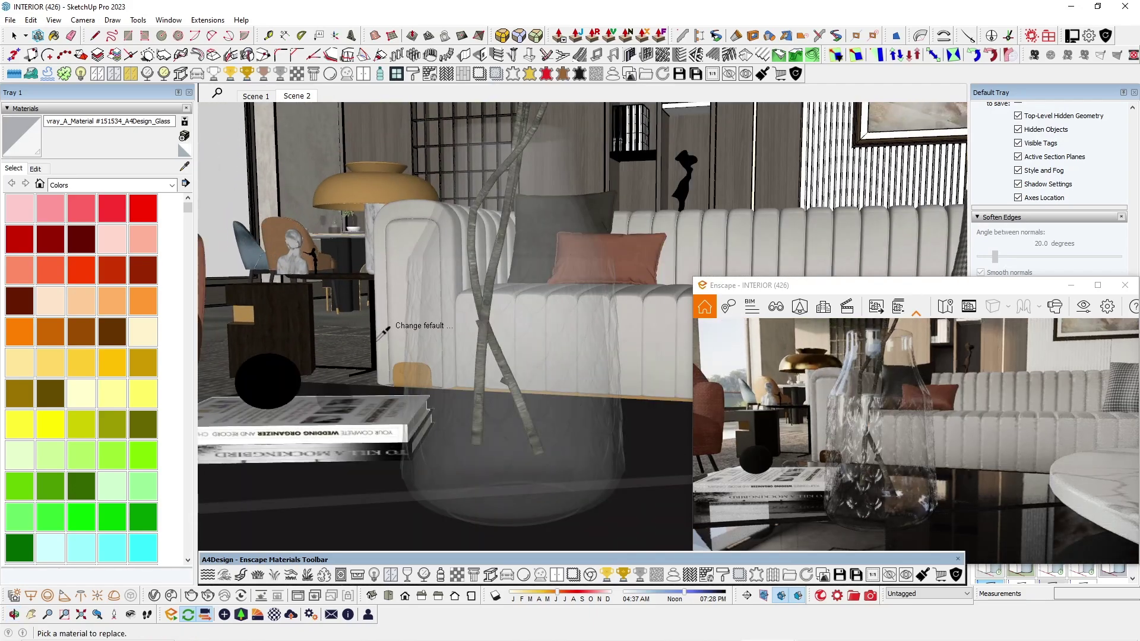
{"action": "scroll", "coordinate": [387, 330], "scroll_direction": "down", "scroll_amount": 10}
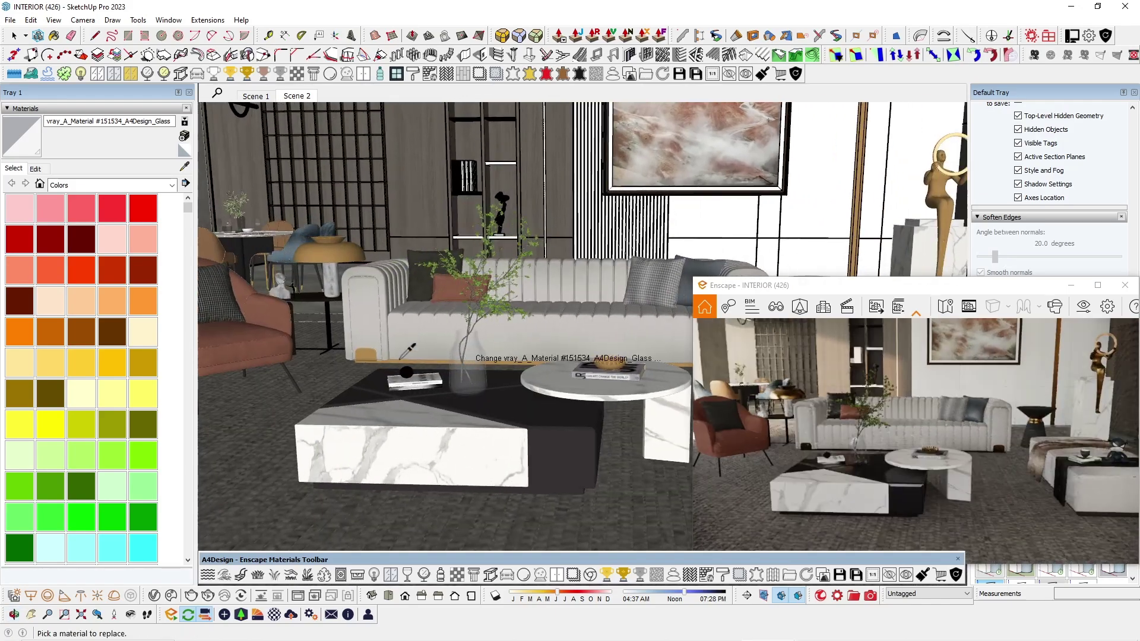
Apply the Emissive preset to the ring held by the golden statue on the marble pedestal.
{"action": "scroll", "coordinate": [410, 350], "scroll_direction": "down", "scroll_amount": 5}
{"action": "middle_click_drag", "start_coordinate": [528, 314], "coordinate": [528, 313]}
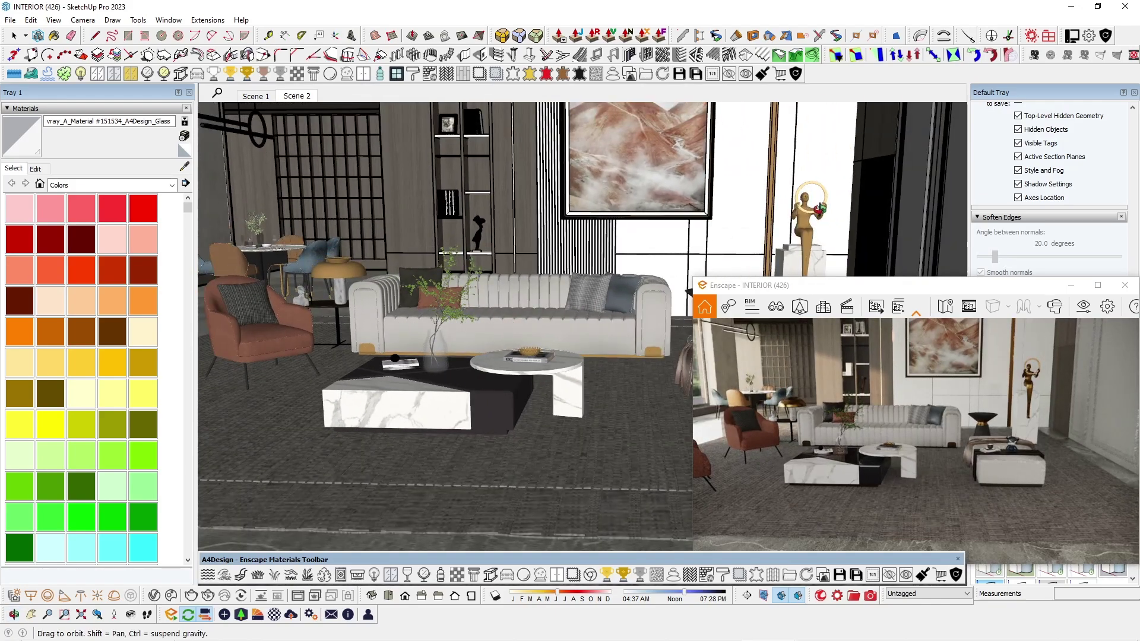
{"action": "scroll", "coordinate": [689, 291], "scroll_direction": "up", "scroll_amount": 10}
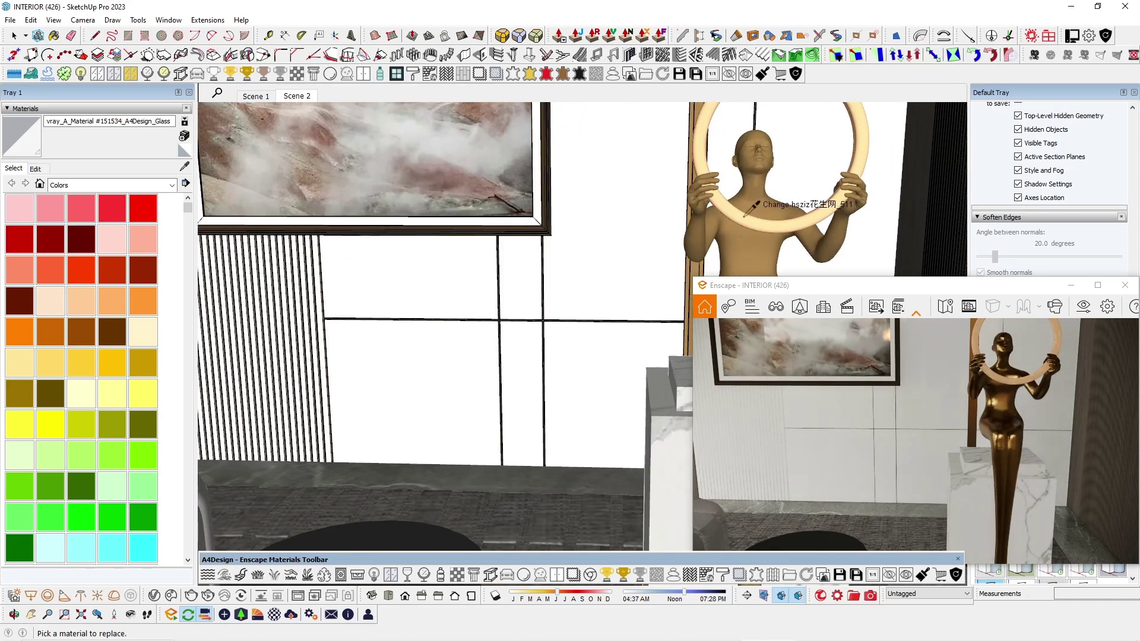
{"action": "left_click", "coordinate": [749, 207]}
Apply the Polished preset to the black surfaces of the conical side table beside the sofa.
{"action": "scroll", "coordinate": [611, 229], "scroll_direction": "down", "scroll_amount": 5}
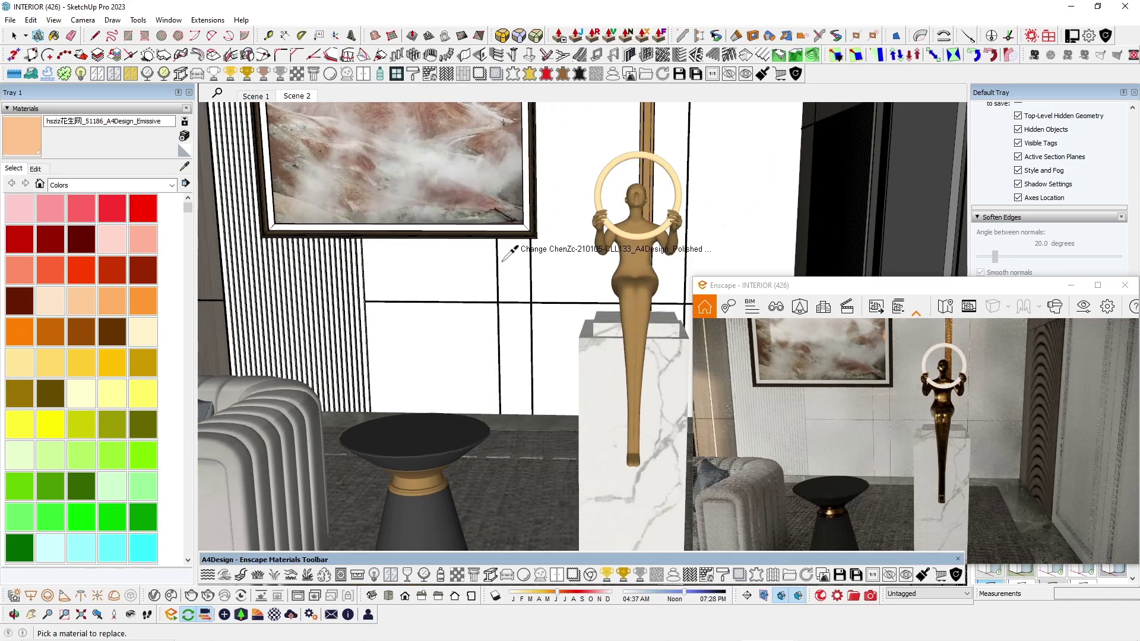
{"action": "scroll", "coordinate": [484, 362], "scroll_direction": "up", "scroll_amount": 10}
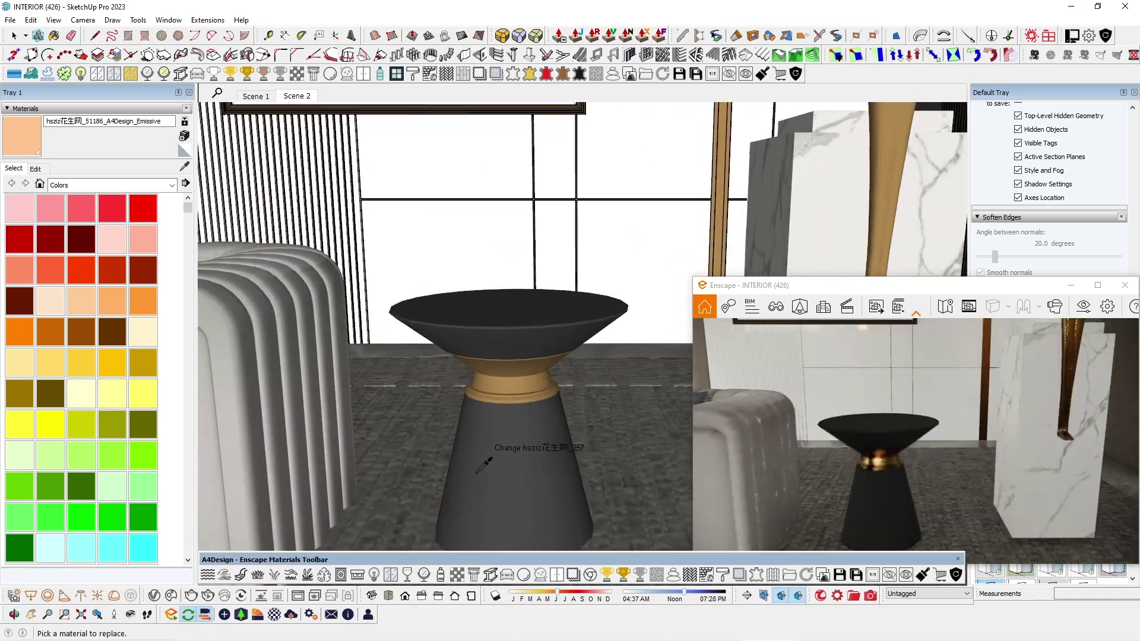
{"action": "middle_click_drag", "start_coordinate": [487, 382], "coordinate": [505, 469]}
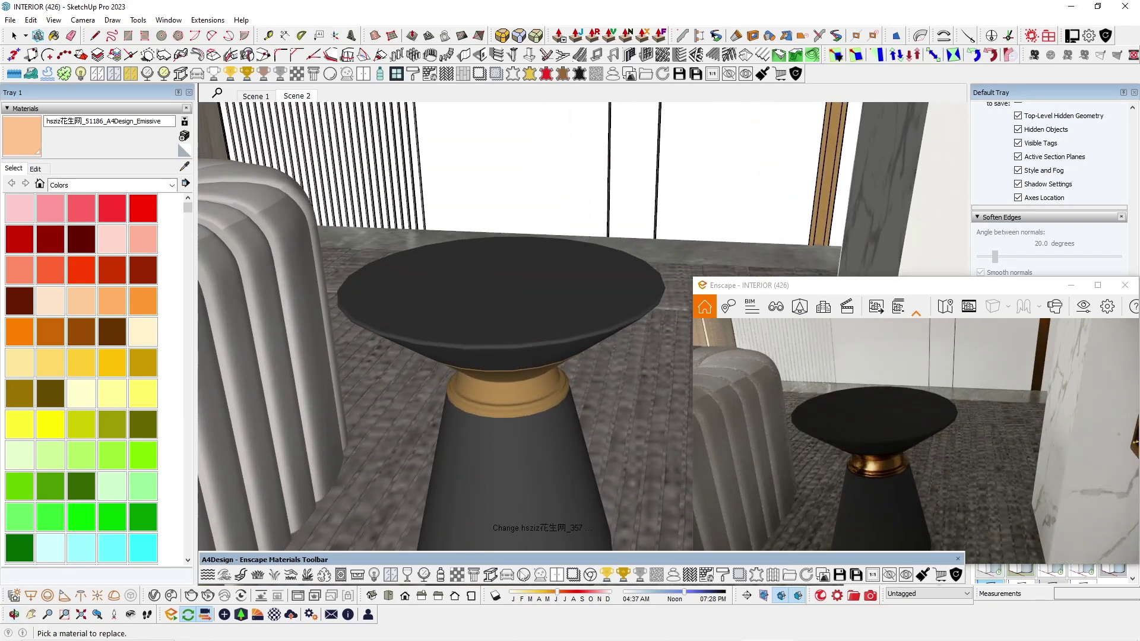
{"action": "left_click", "coordinate": [524, 324]}
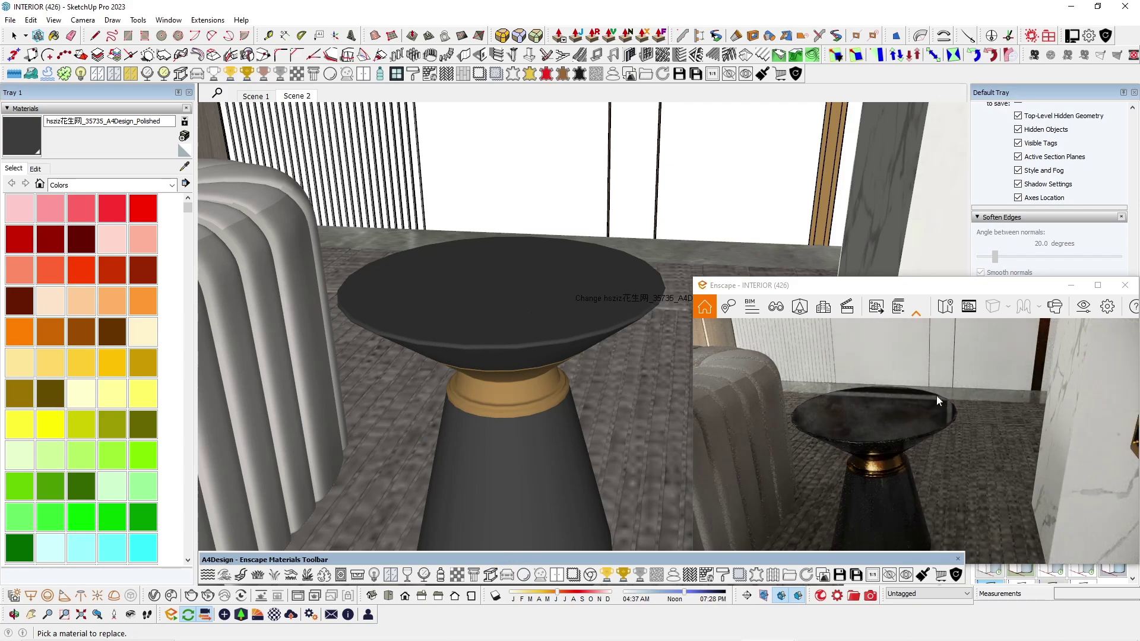
Apply a material preset to the grey outside and the white inside of the cup on the bench tray.
{"action": "mouse_move", "coordinate": [516, 332]}
{"action": "middle_mouse_down"}
{"action": "mouse_move", "coordinate": [522, 377]}
{"action": "mouse_move", "coordinate": [466, 374]}
{"action": "mouse_move", "coordinate": [453, 272]}
{"action": "mouse_move", "coordinate": [488, 220]}
{"action": "mouse_move", "coordinate": [542, 255]}
{"action": "middle_mouse_up"}
{"action": "scroll", "coordinate": [543, 255], "scroll_direction": "down", "scroll_amount": 3}
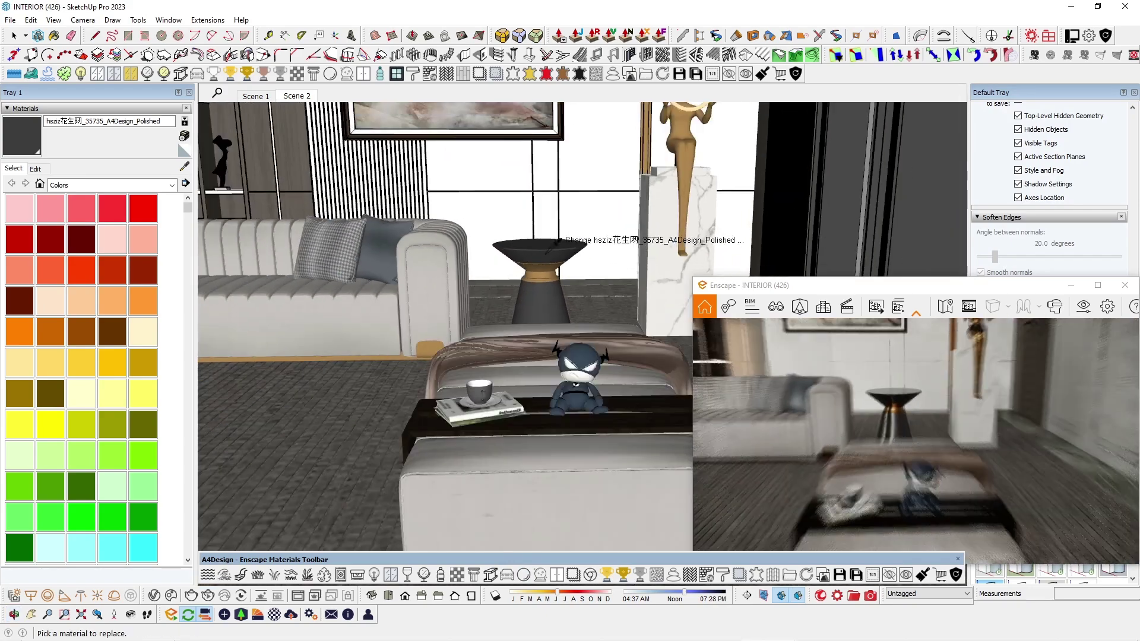
{"action": "scroll", "coordinate": [499, 356], "scroll_direction": "down", "scroll_amount": 4}
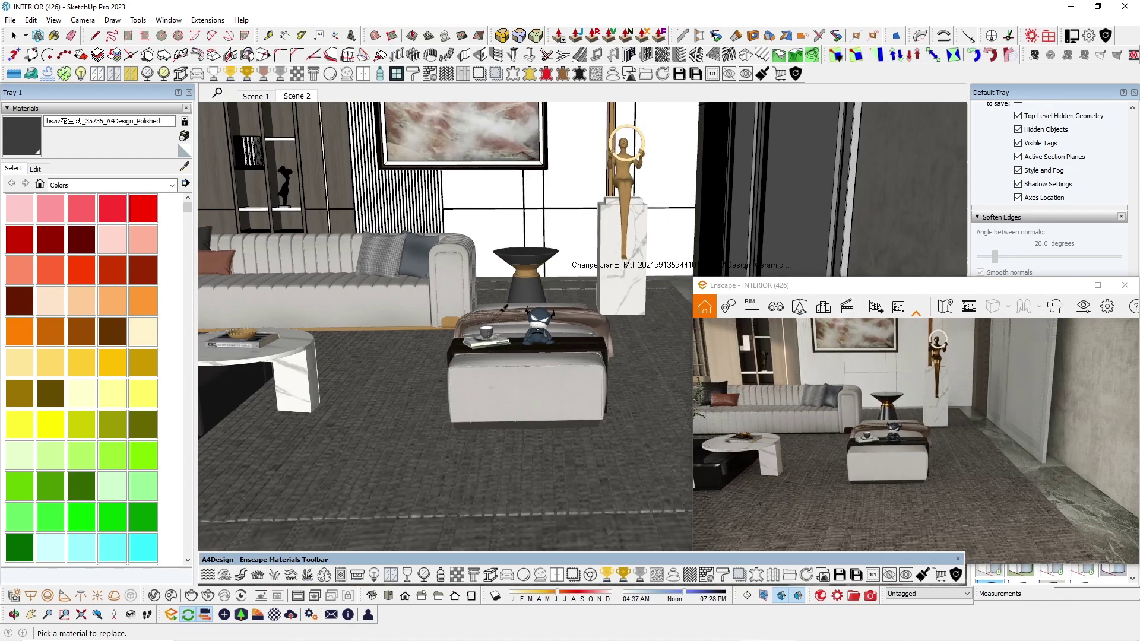
{"action": "scroll", "coordinate": [503, 319], "scroll_direction": "up", "scroll_amount": 5}
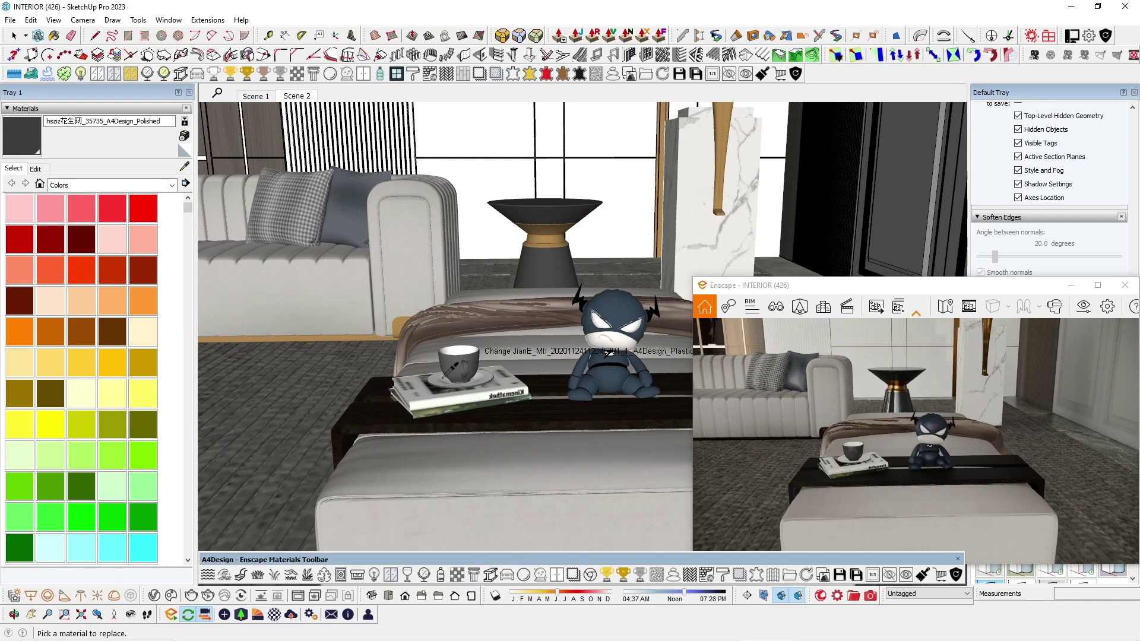
{"action": "scroll", "coordinate": [462, 368], "scroll_direction": "up", "scroll_amount": 5}
{"action": "left_click", "coordinate": [482, 355]}
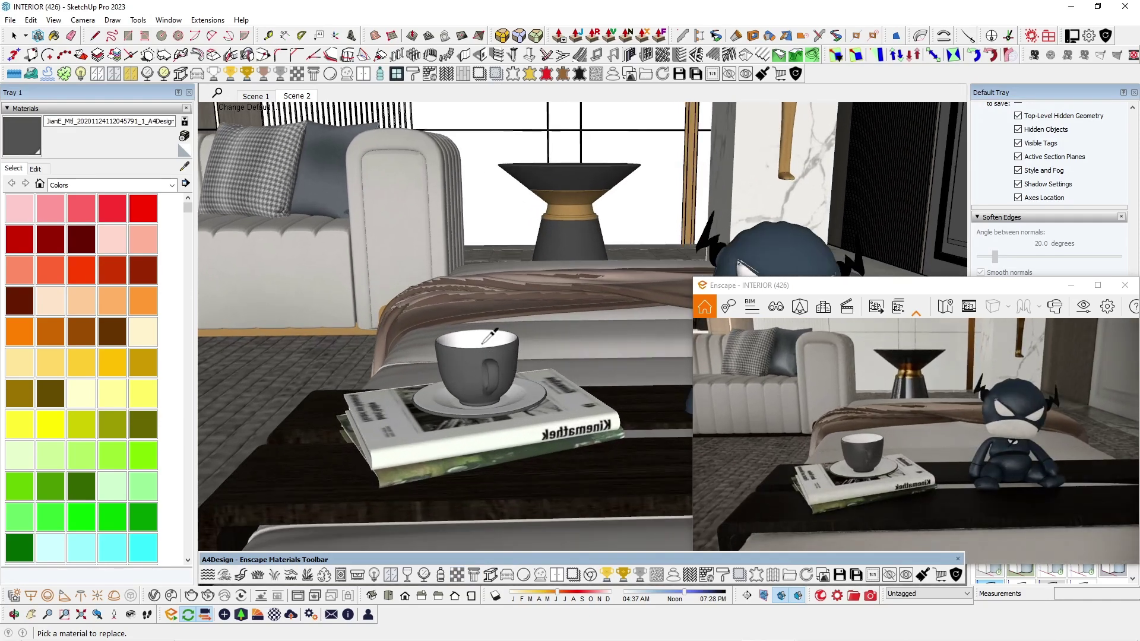
{"action": "left_click", "coordinate": [481, 339]}
Apply the Plastic preset to the book under the cup.
{"action": "scroll", "coordinate": [595, 351], "scroll_direction": "down", "scroll_amount": 3}
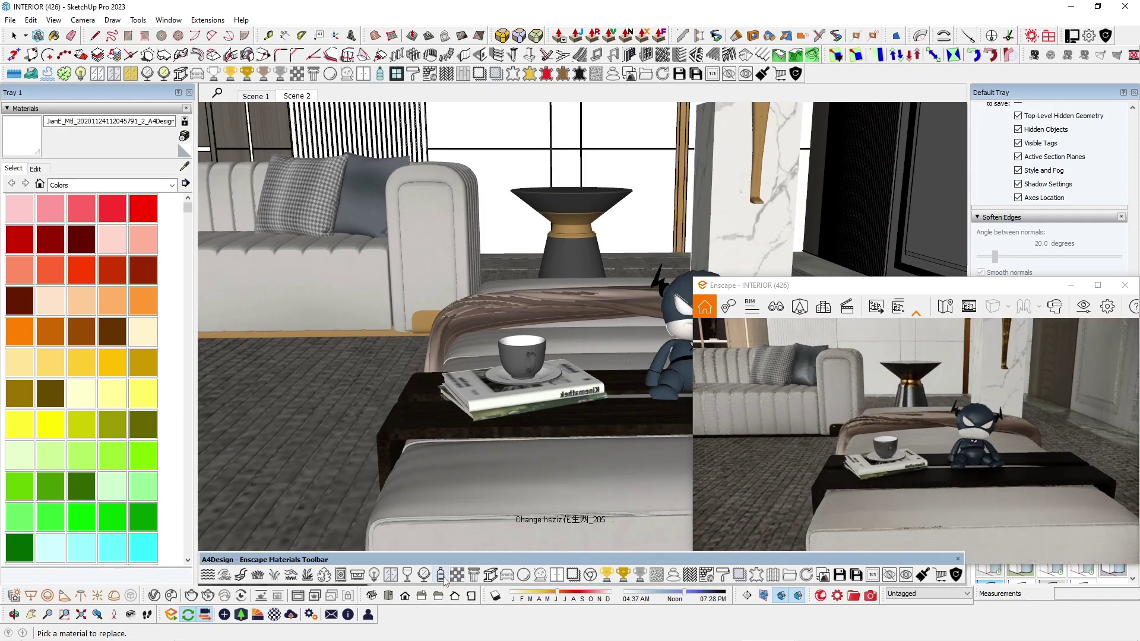
{"action": "left_click", "coordinate": [493, 389]}
{"action": "mouse_move", "coordinate": [481, 375]}
{"action": "middle_mouse_down"}
{"action": "mouse_move", "coordinate": [518, 353]}
{"action": "mouse_move", "coordinate": [487, 357]}
{"action": "middle_mouse_up"}
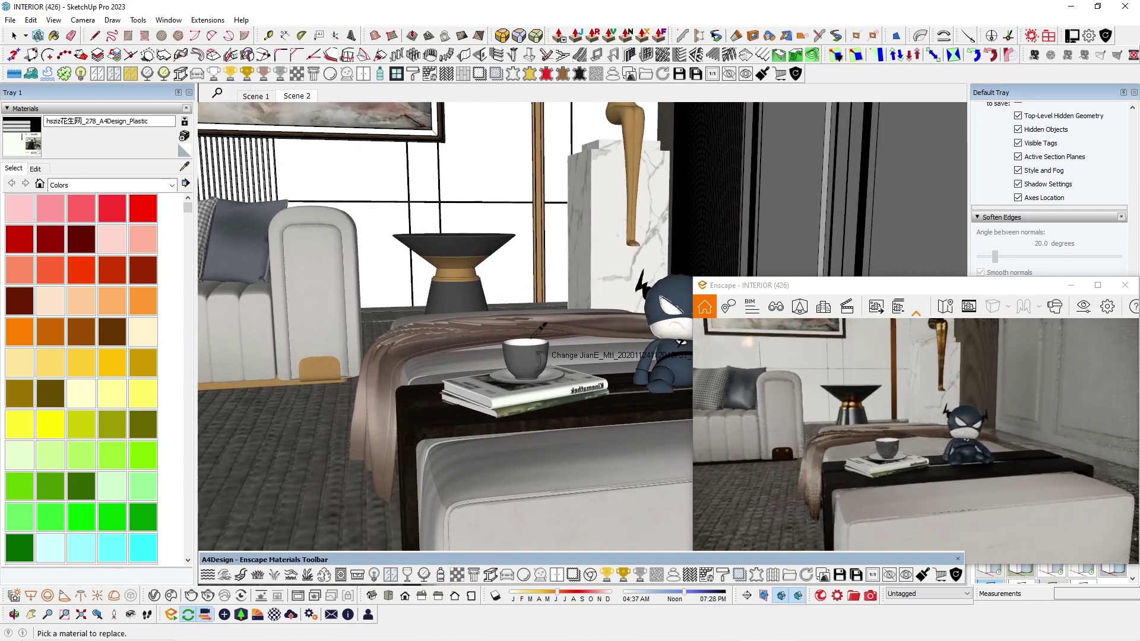
Apply the Short Carpet preset to the dark rug in Scene 2 and check its pile up close by the armchair.
{"action": "left_click", "coordinate": [297, 96]}
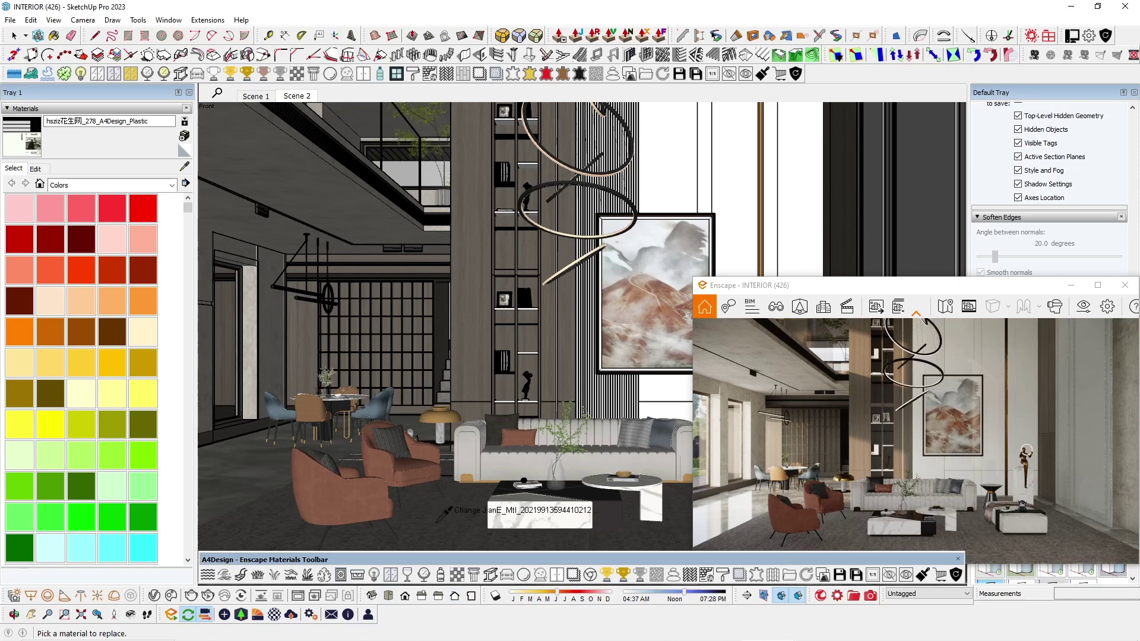
{"action": "left_click", "coordinate": [441, 522]}
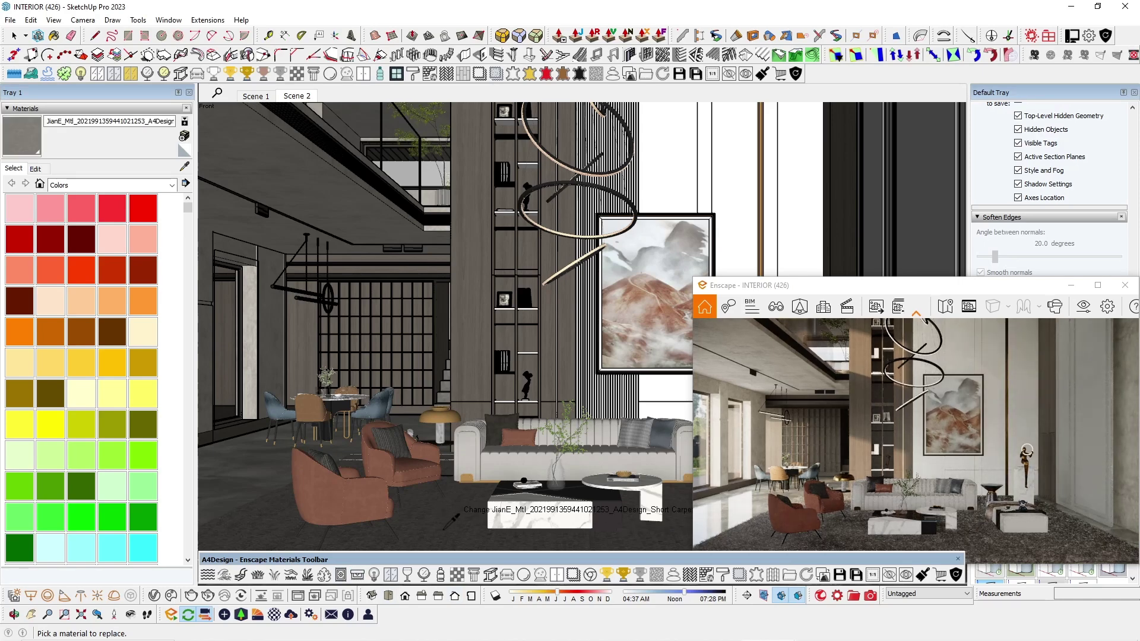
{"action": "scroll", "coordinate": [450, 523], "scroll_direction": "up", "scroll_amount": 6}
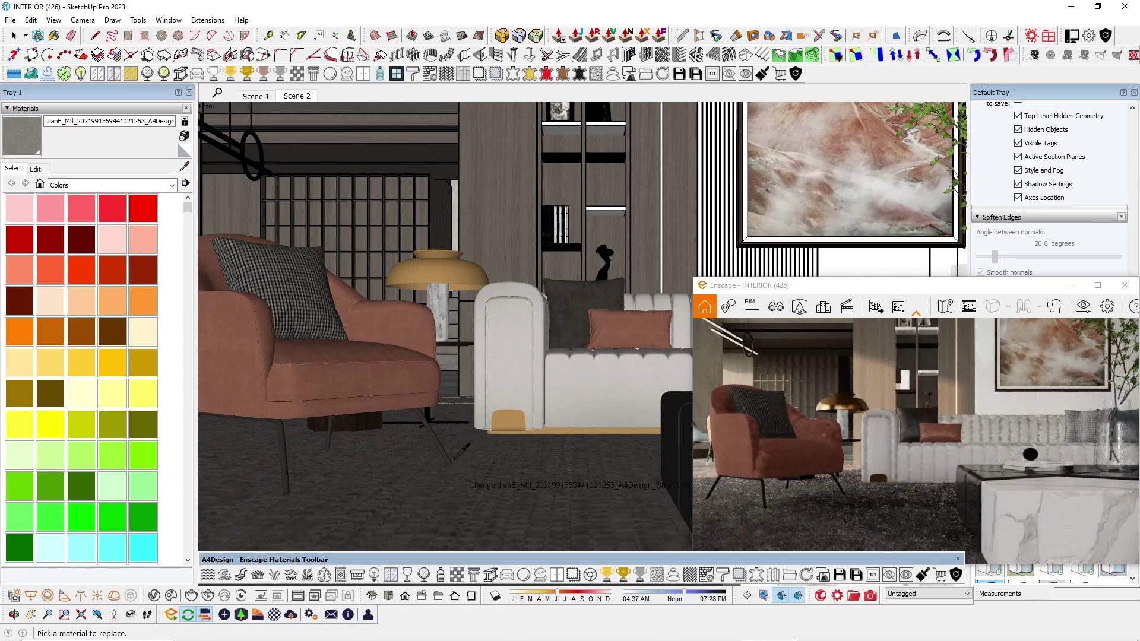
{"action": "scroll", "coordinate": [459, 451], "scroll_direction": "up", "scroll_amount": 5}
{"action": "scroll", "coordinate": [454, 511], "scroll_direction": "up", "scroll_amount": 3}
{"action": "scroll", "coordinate": [521, 399], "scroll_direction": "up", "scroll_amount": 3}
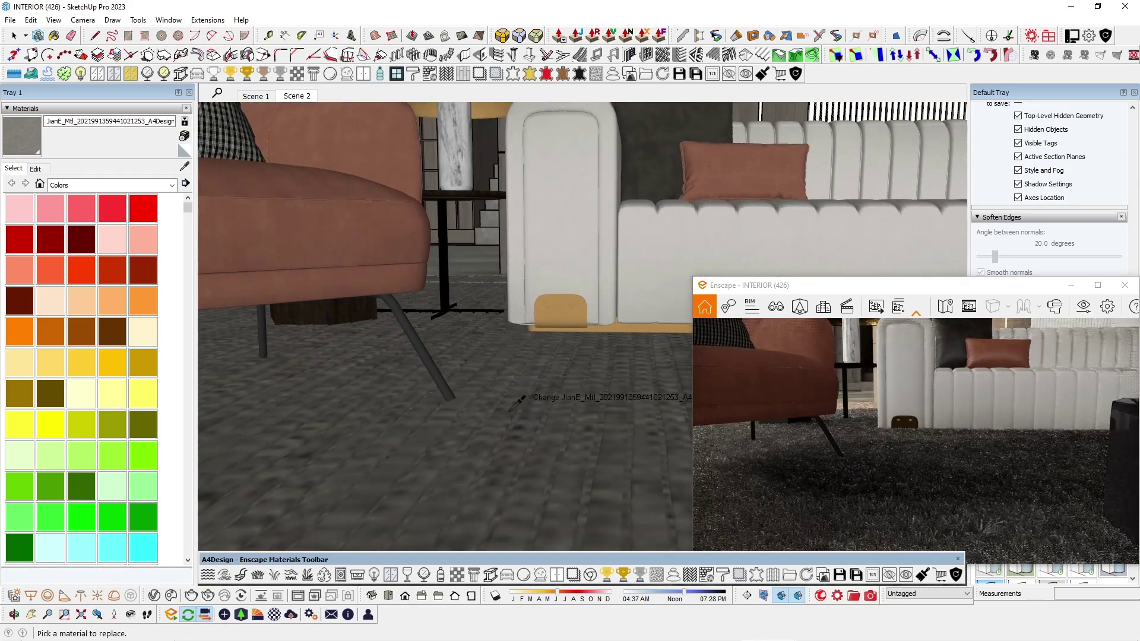
{"action": "mouse_move", "coordinate": [491, 402]}
{"action": "middle_mouse_down", "text": "shift"}
{"action": "mouse_move", "coordinate": [586, 305]}
{"action": "mouse_move", "coordinate": [570, 323]}
{"action": "mouse_move", "coordinate": [576, 390]}
{"action": "mouse_move", "coordinate": [462, 468]}
{"action": "mouse_move", "coordinate": [486, 402]}
{"action": "middle_mouse_up", "text": "shift"}
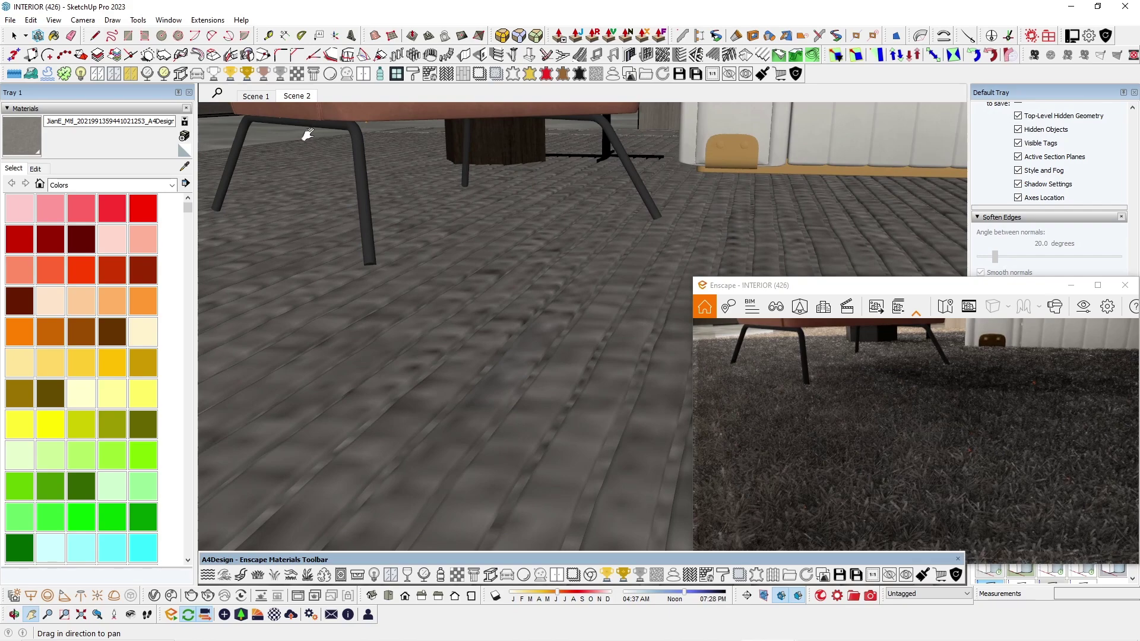
{"action": "left_click", "coordinate": [305, 97]}
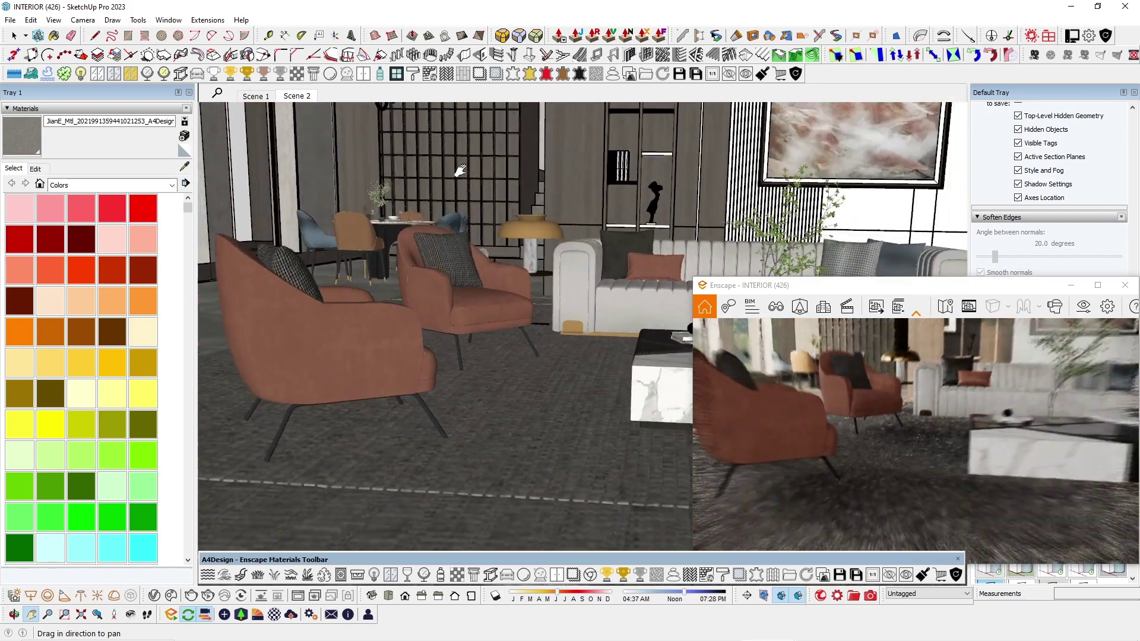